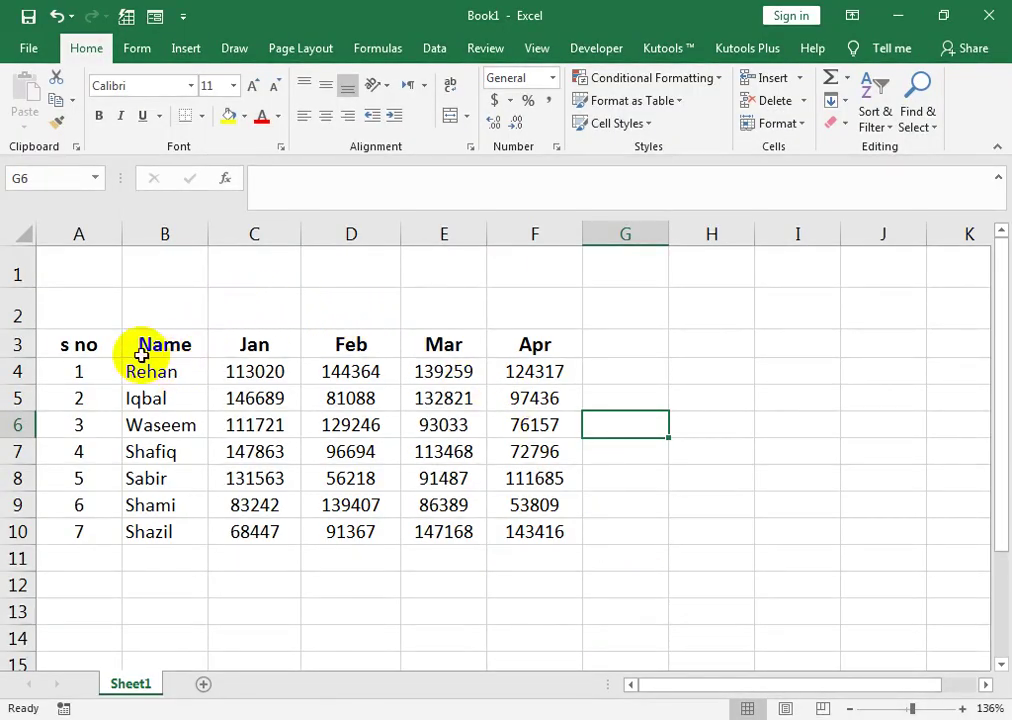
Step: Select the serial-number column, then the Jan to Apr sales figures in the table
left_click_drag(82, 347, 83, 531)
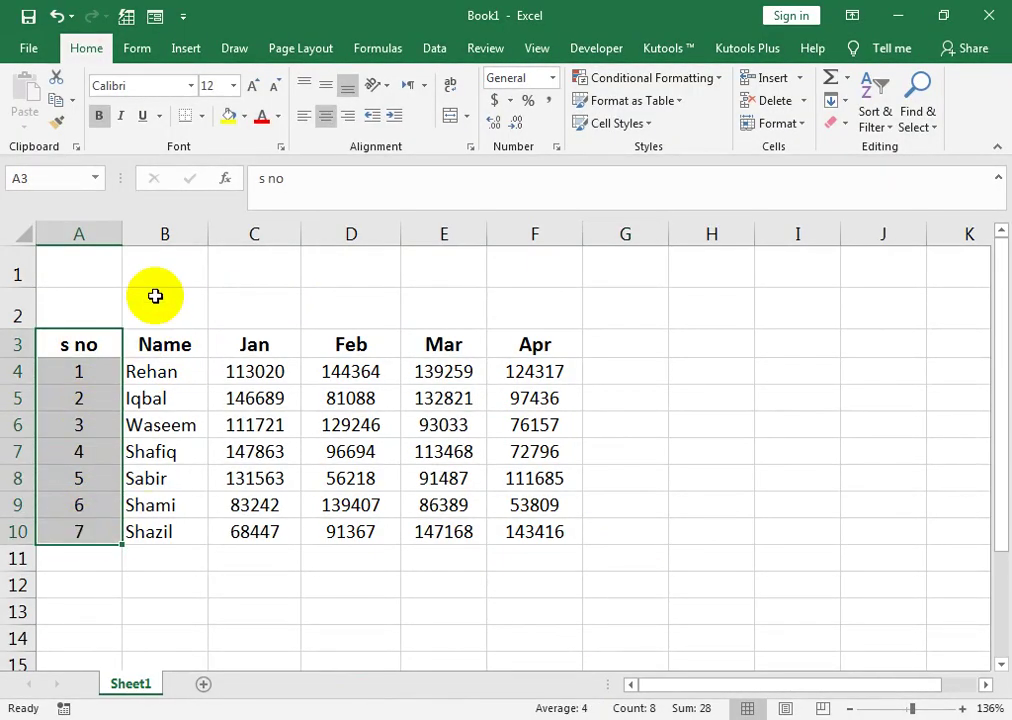
left_click(165, 425)
mouse_move(219, 357)
left_mouse_down()
mouse_move(507, 421)
mouse_move(495, 530)
left_mouse_up()
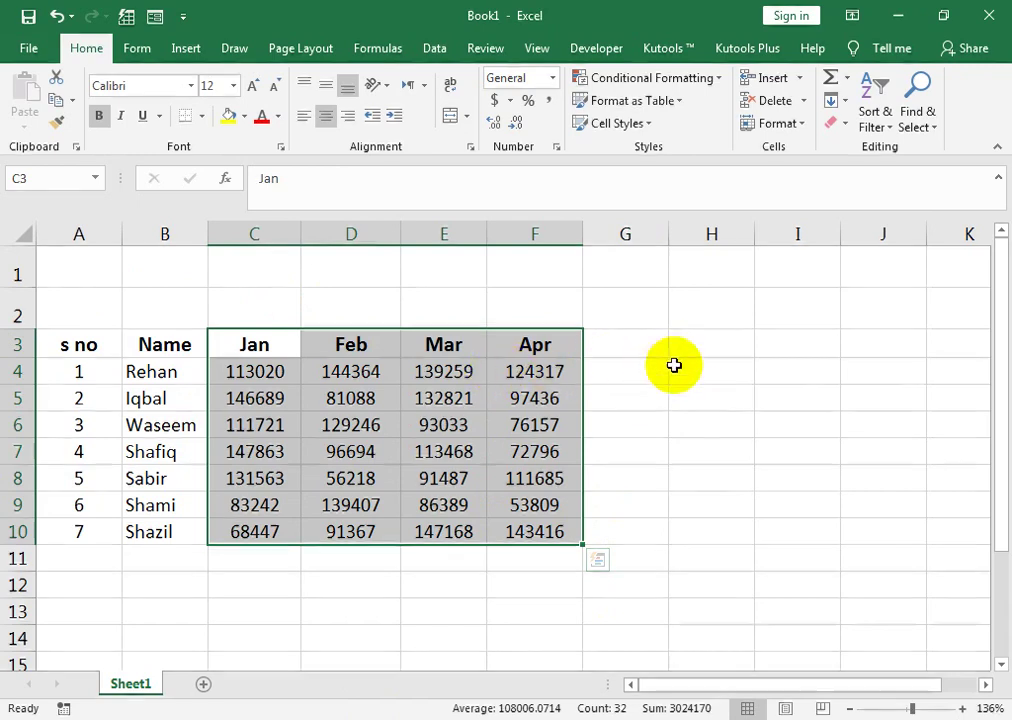
Step: Enter the label Name in H3 and the heading Sales in I2
left_click(724, 343)
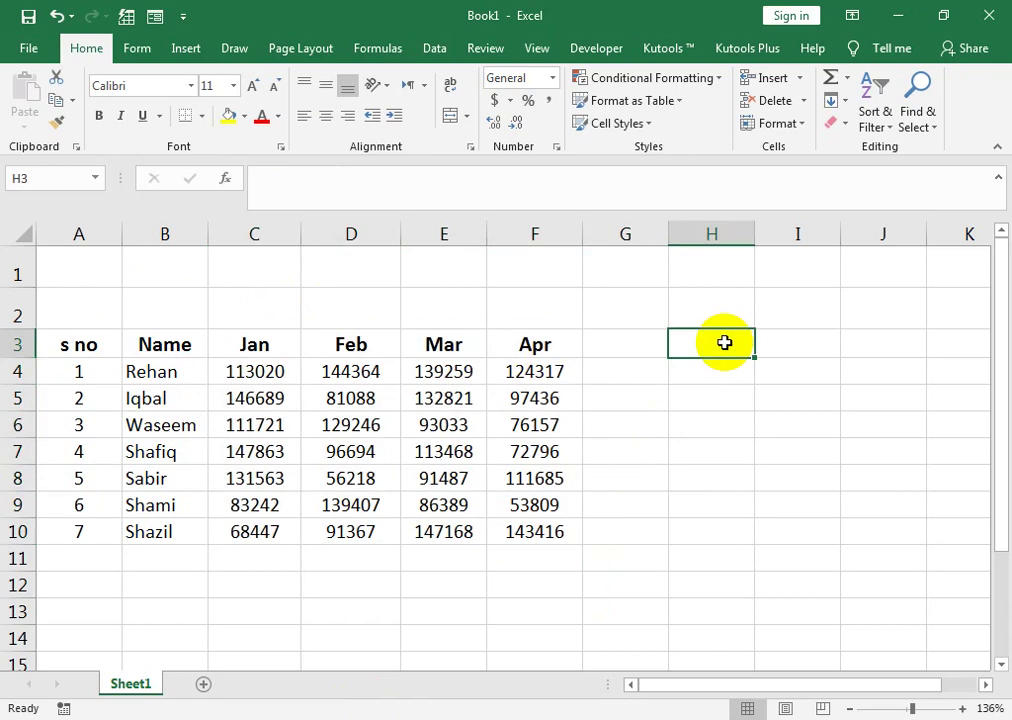
type("Name")
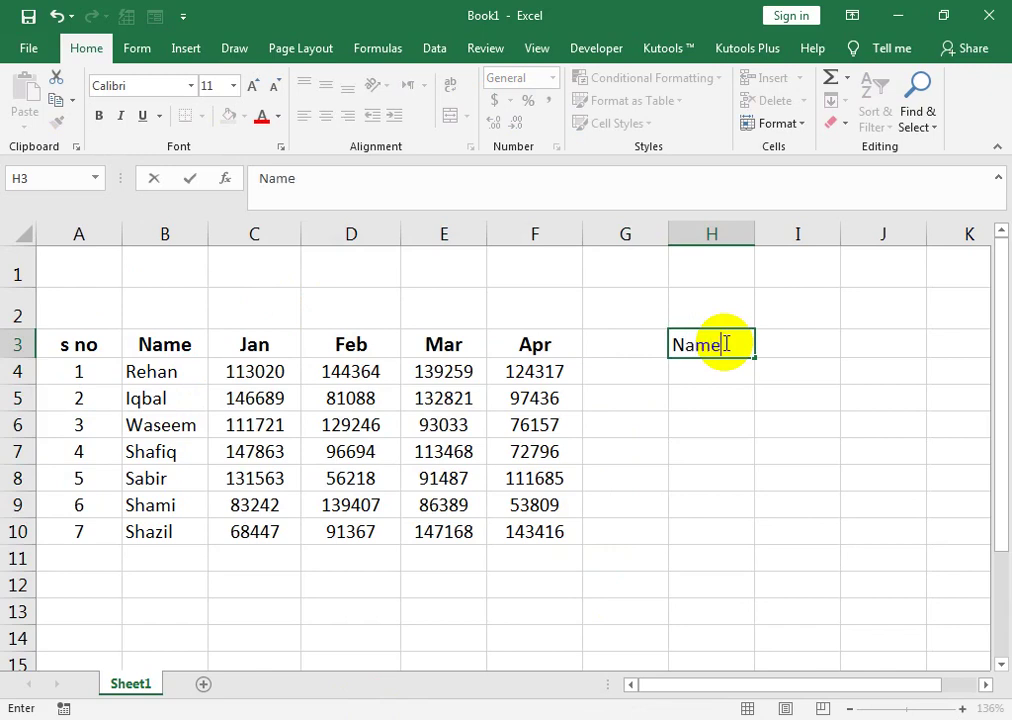
key("Tab")
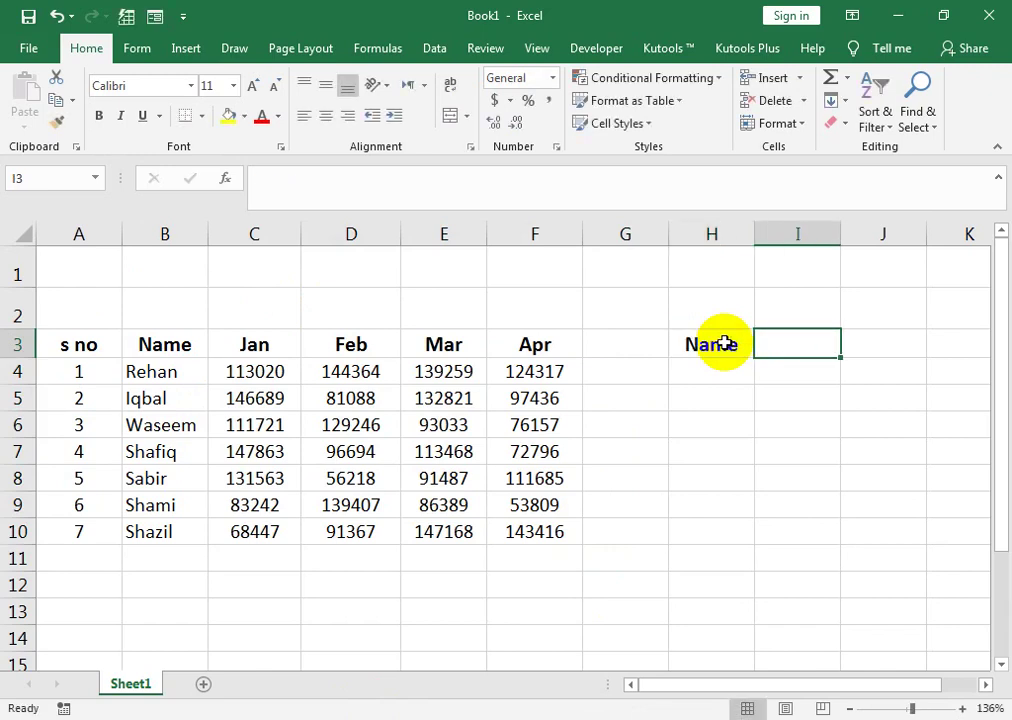
key("Up")
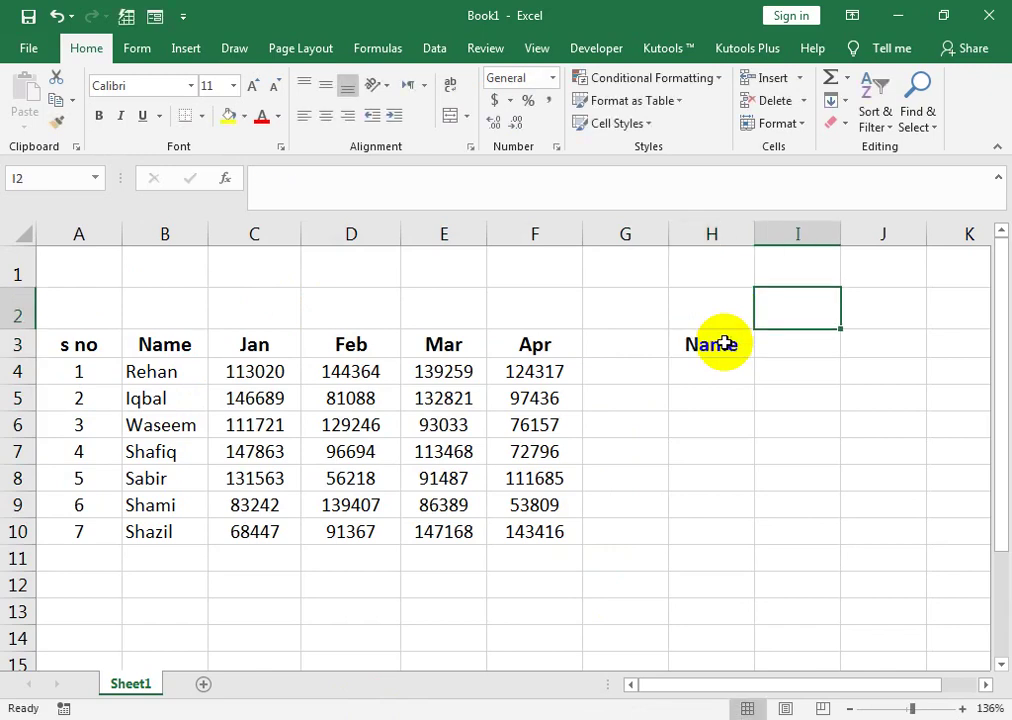
type("Sales")
key("Return")
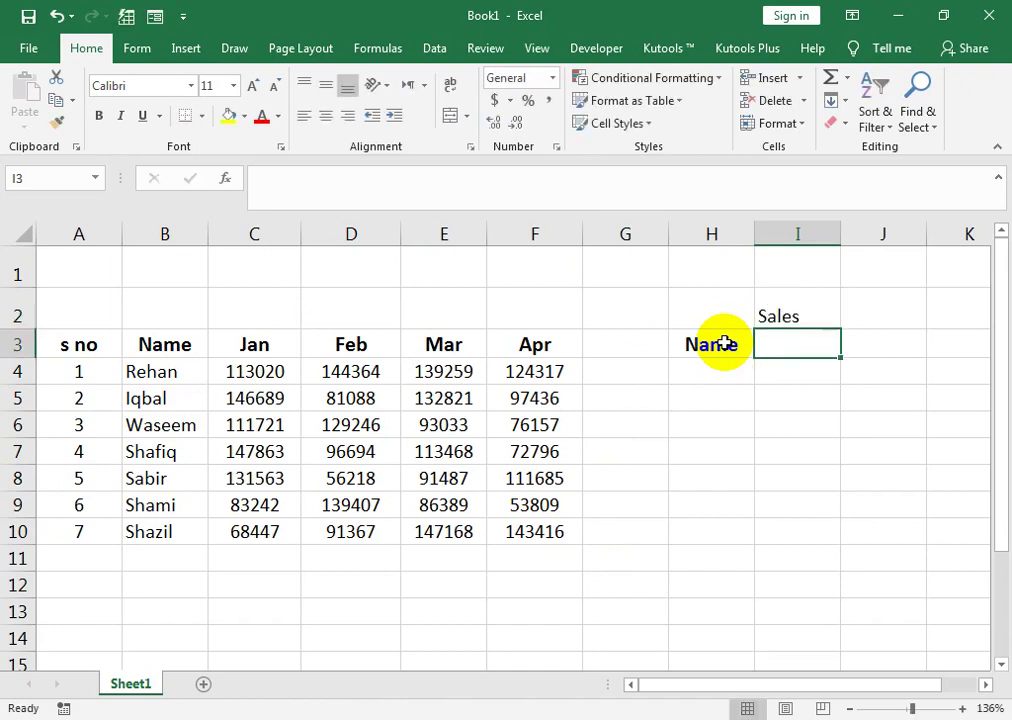
left_click(733, 368)
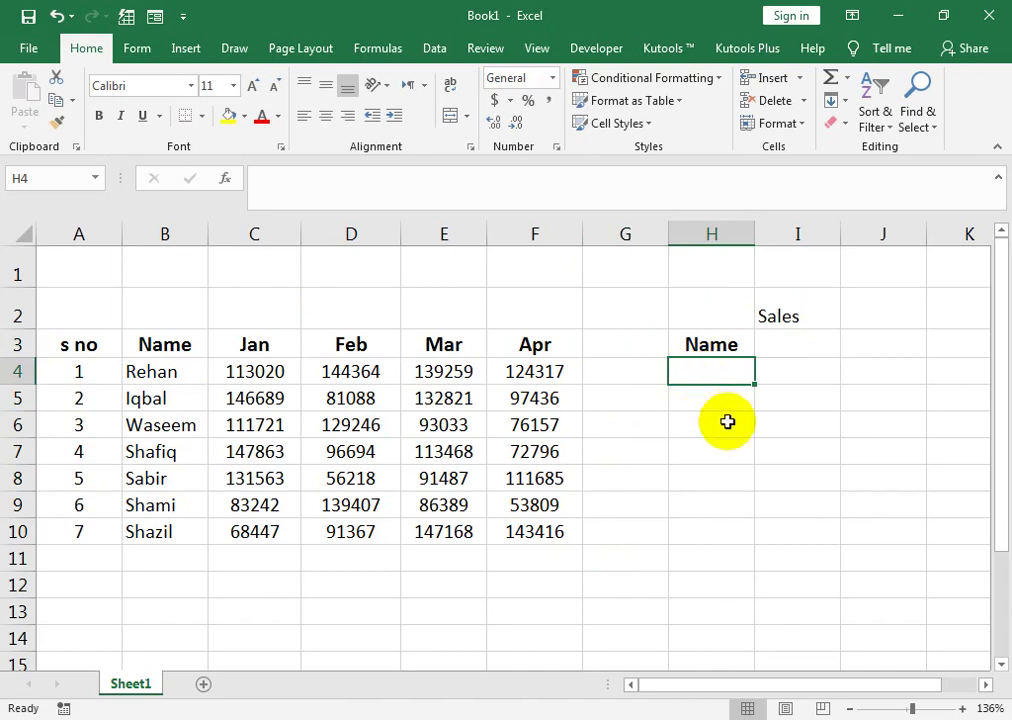
Step: Give I3 a List data validation sourced from names $B$4:$B$10, then check its dropdown
left_click(772, 351)
left_click(438, 50)
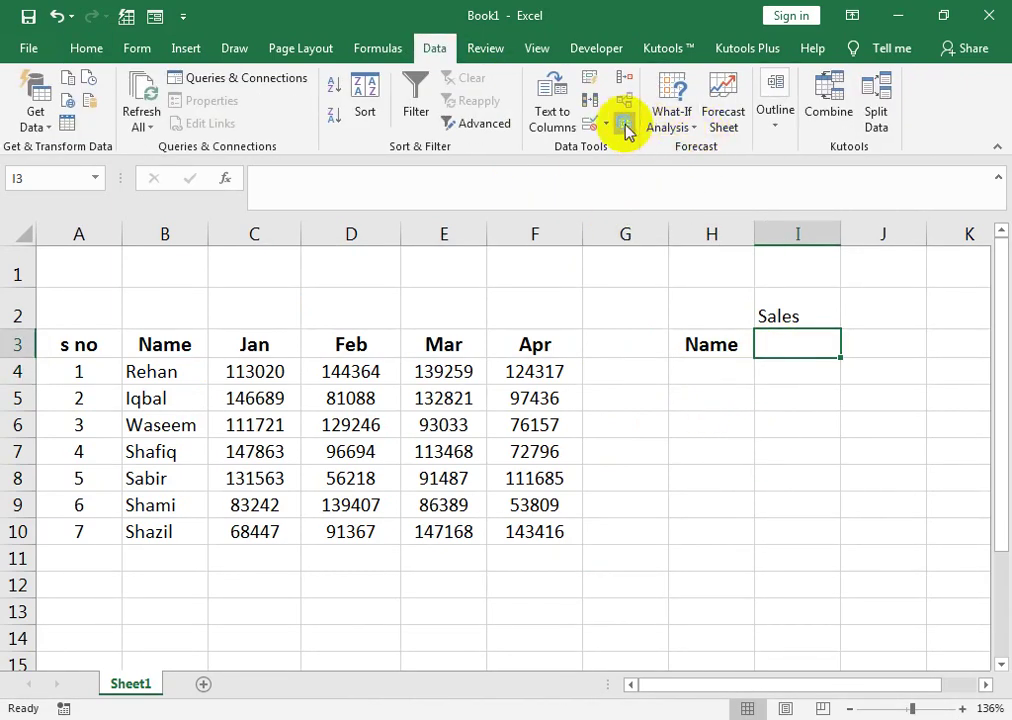
left_click(607, 126)
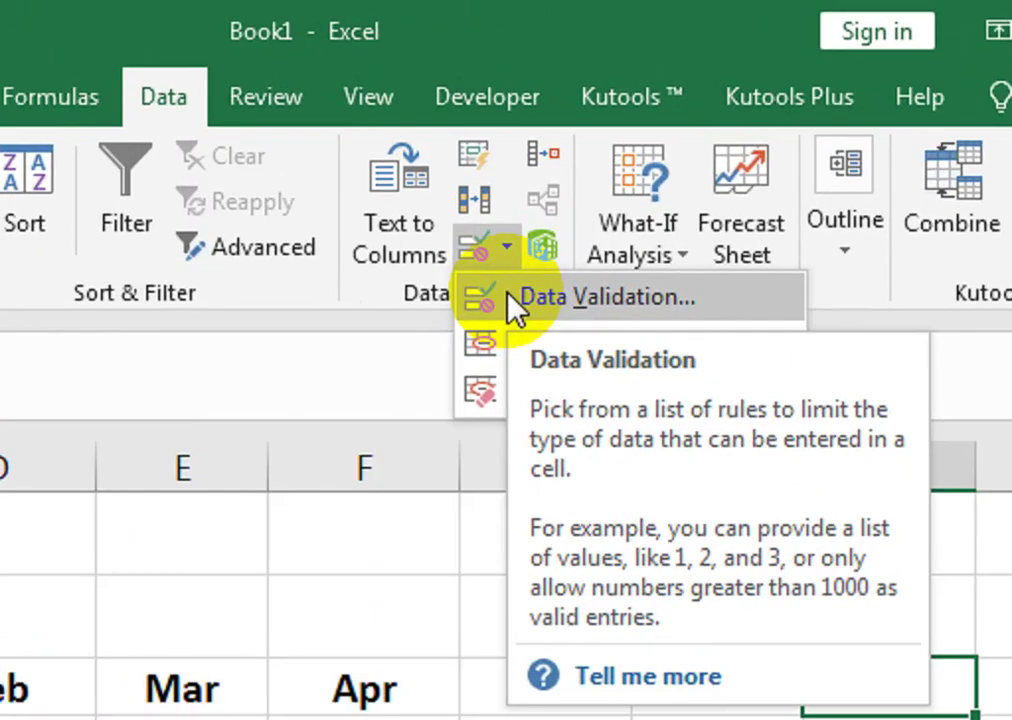
left_click(609, 150)
left_click(495, 290)
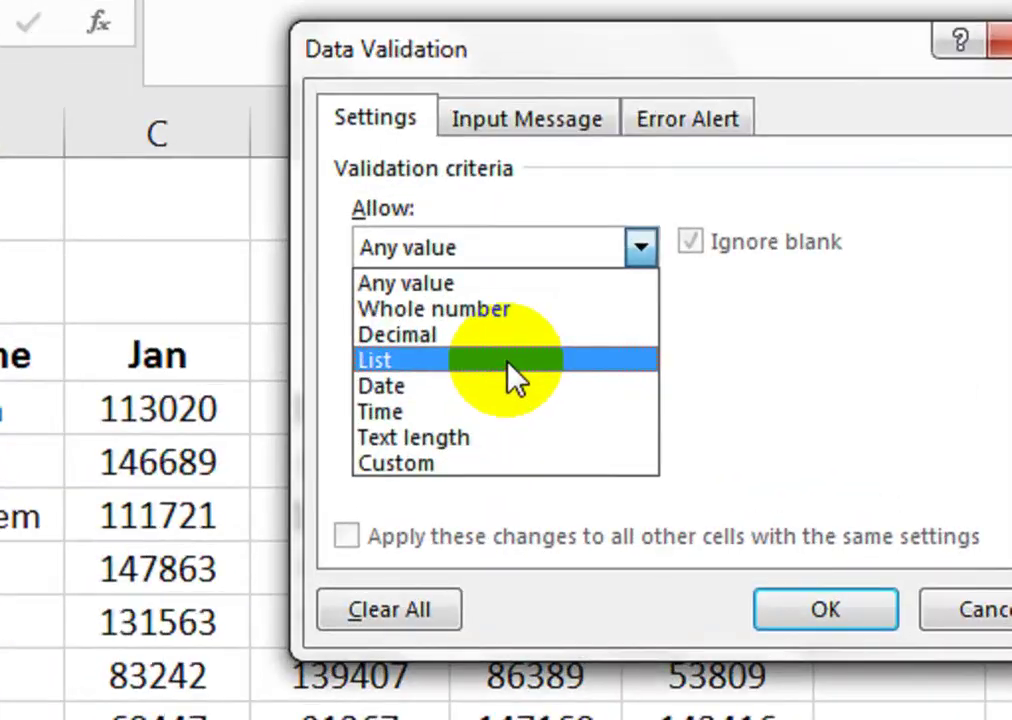
left_click(515, 378)
left_click(514, 405)
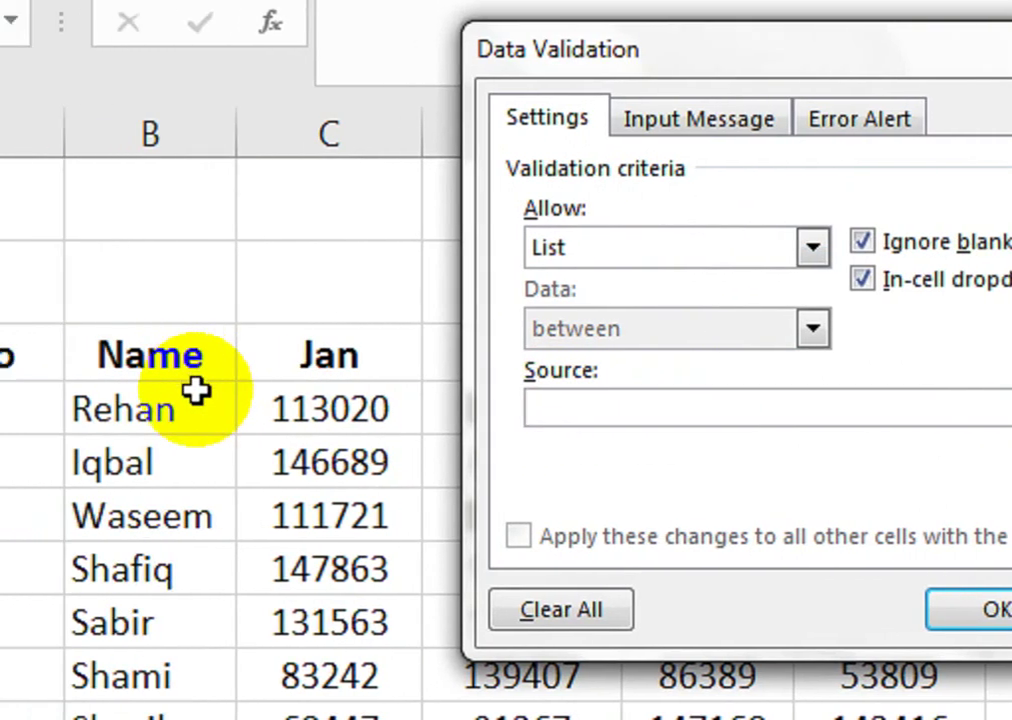
left_click_drag(31, 392, 37, 709)
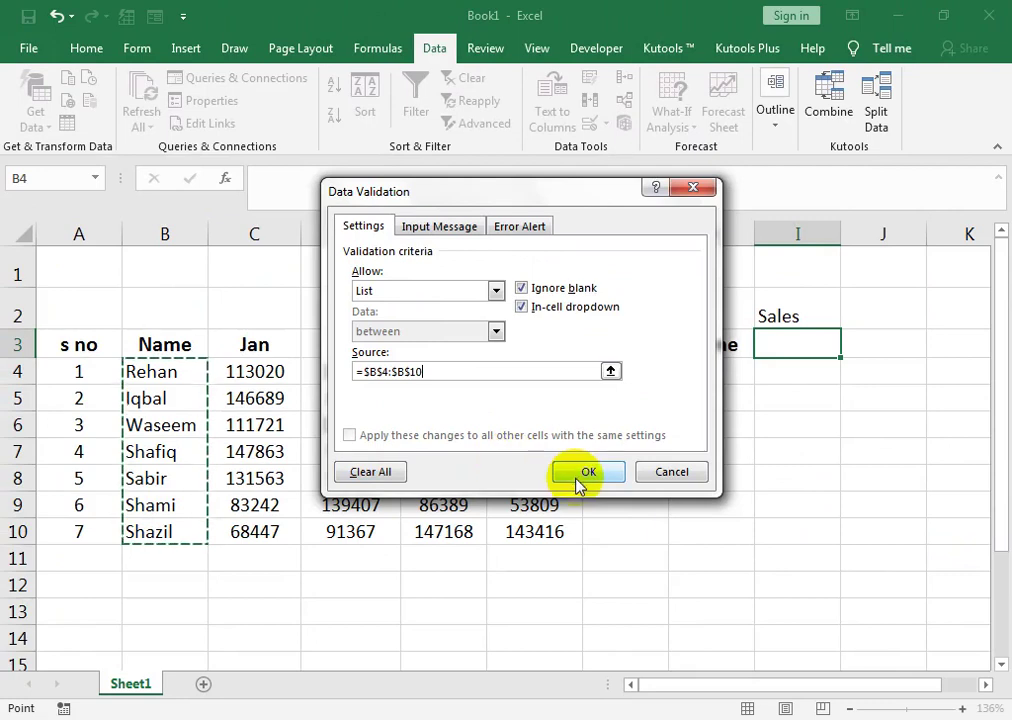
left_click(582, 470)
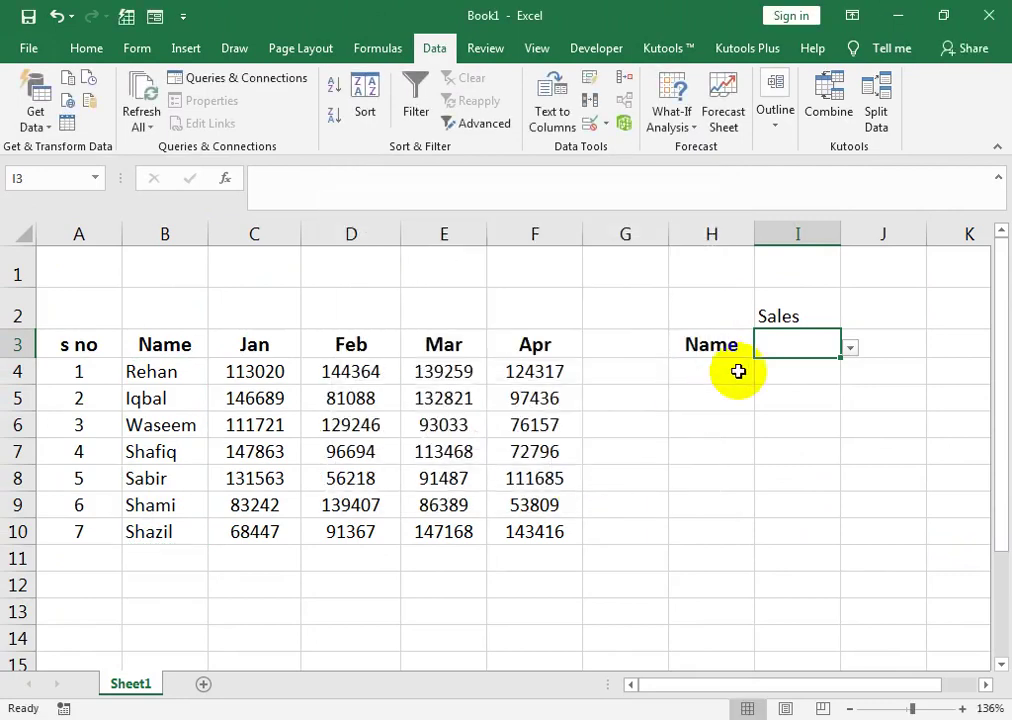
left_click(849, 348)
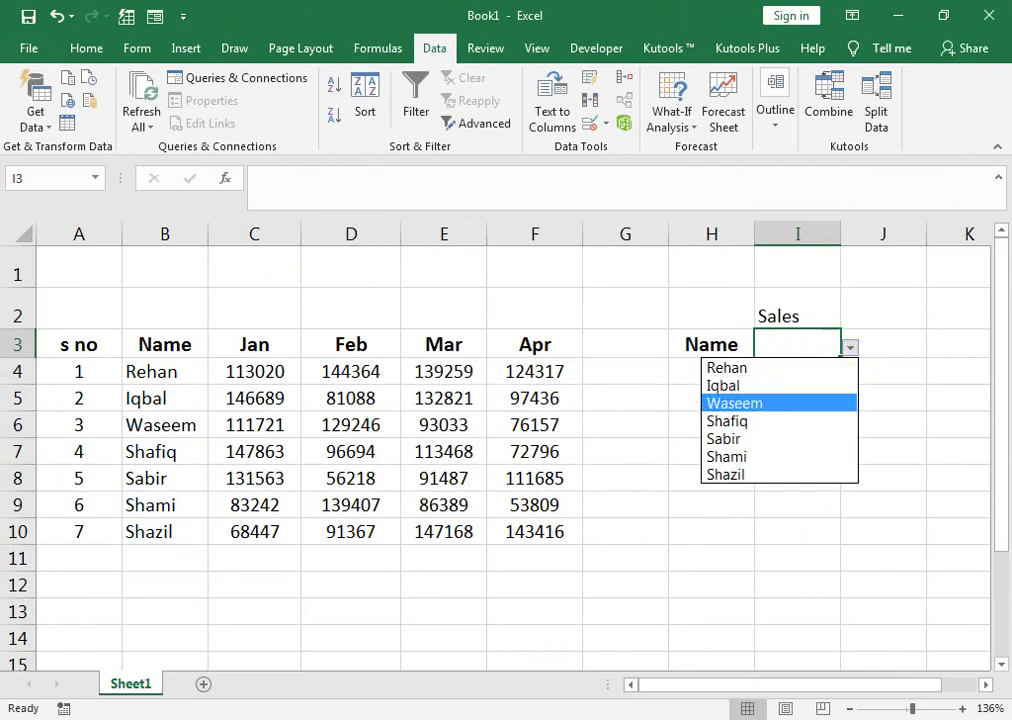
Step: Copy the Jan to Apr month headers from C3:F3
left_click(849, 348)
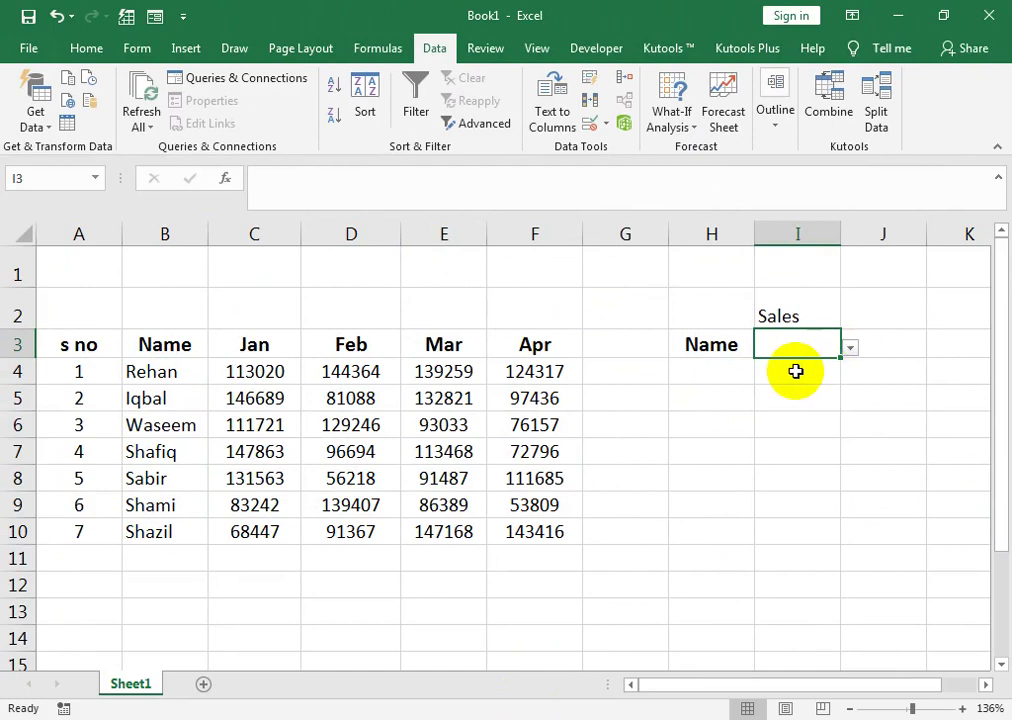
left_click_drag(795, 371, 786, 492)
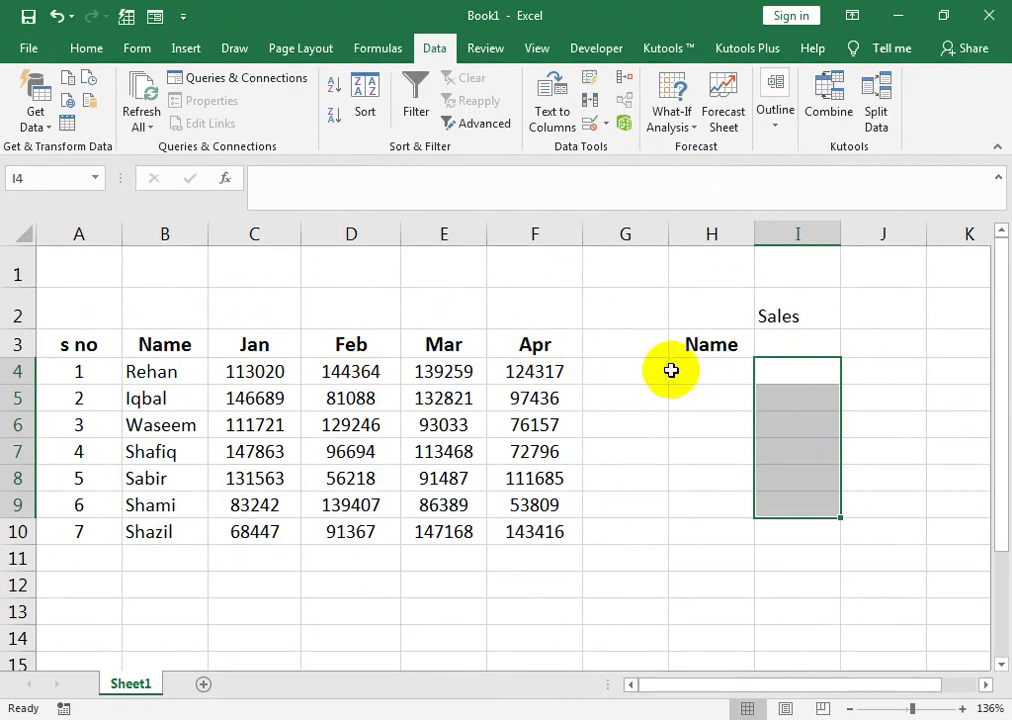
left_click_drag(700, 370, 707, 481)
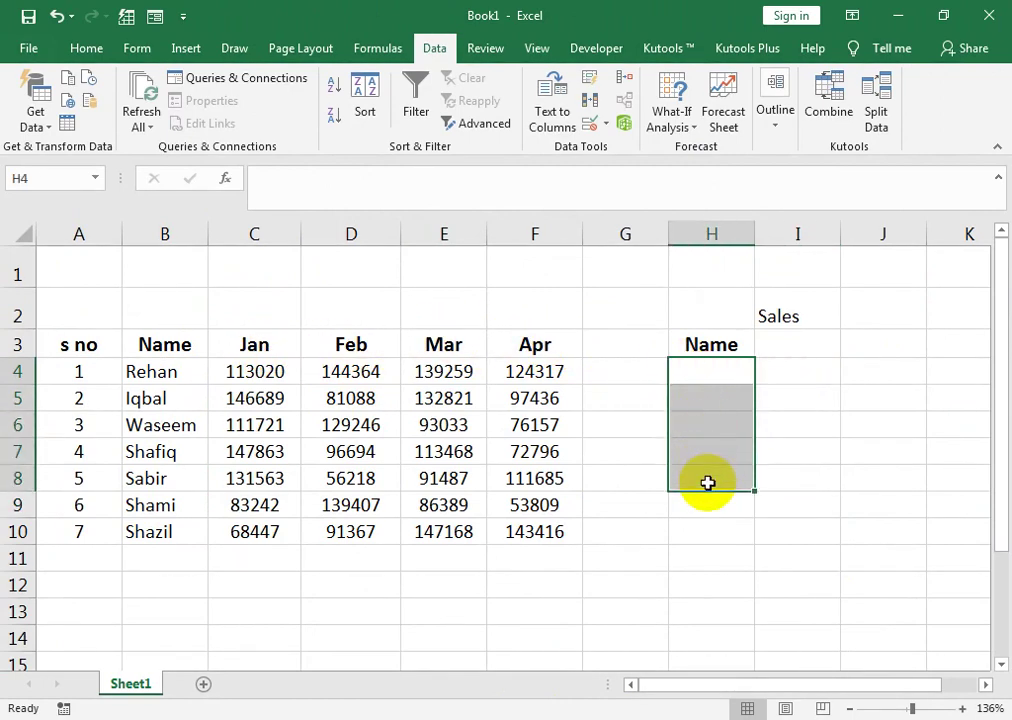
left_click_drag(711, 372, 700, 395)
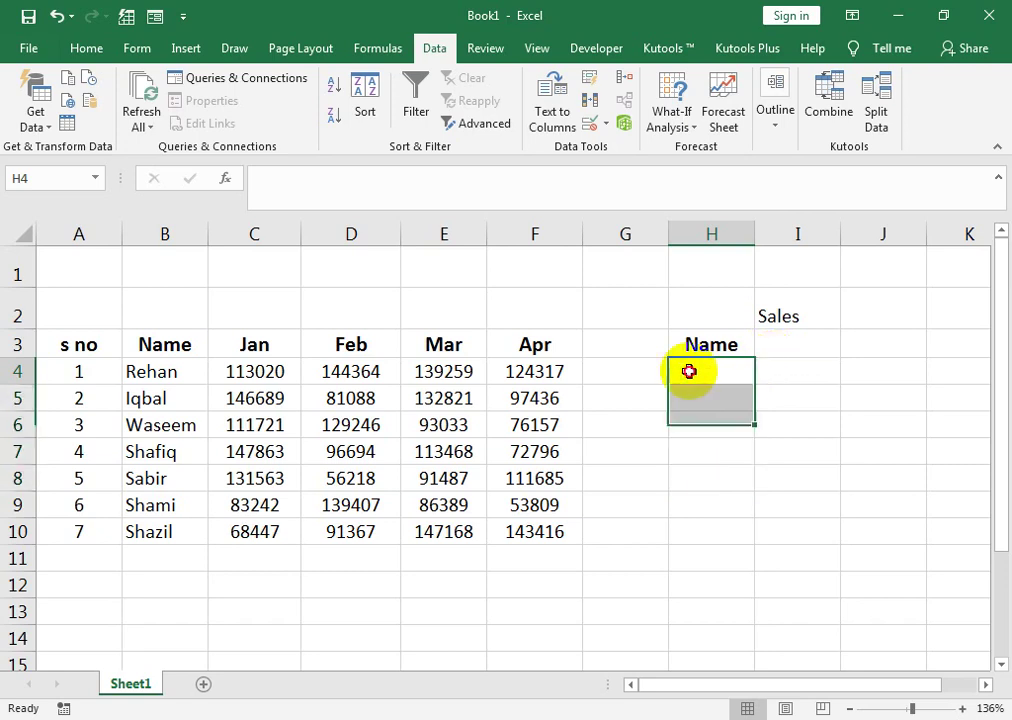
left_click(290, 342)
left_click_drag(309, 341, 510, 344)
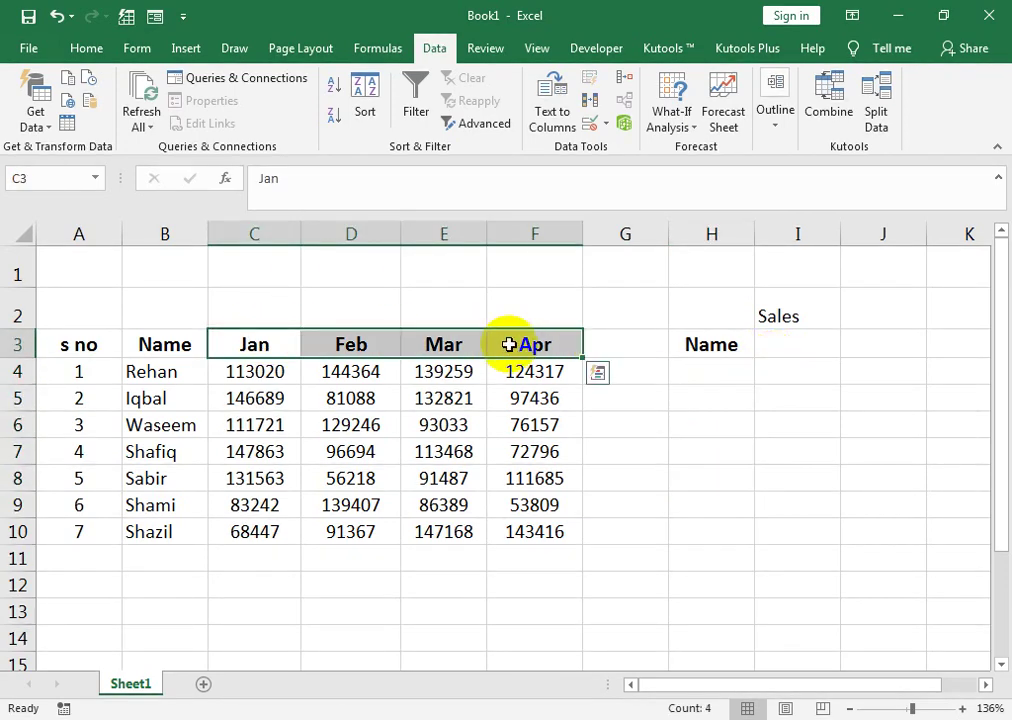
key("ctrl+c")
Step: Paste the month headers transposed into H4:H7 with Paste Special
left_click(686, 372)
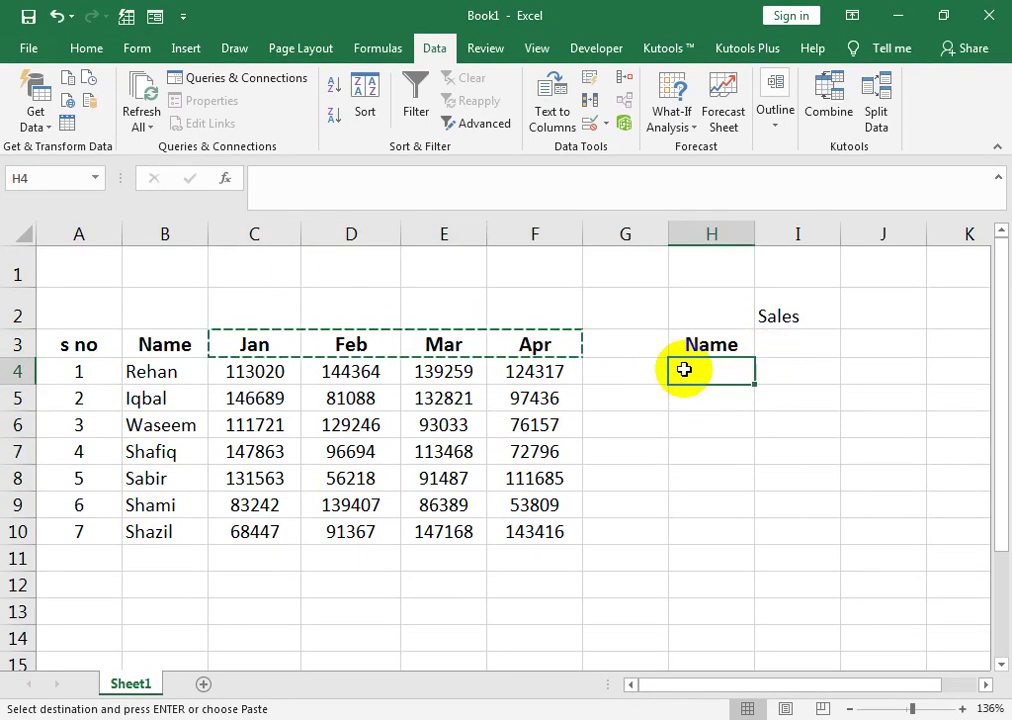
key("ctrl+alt+v")
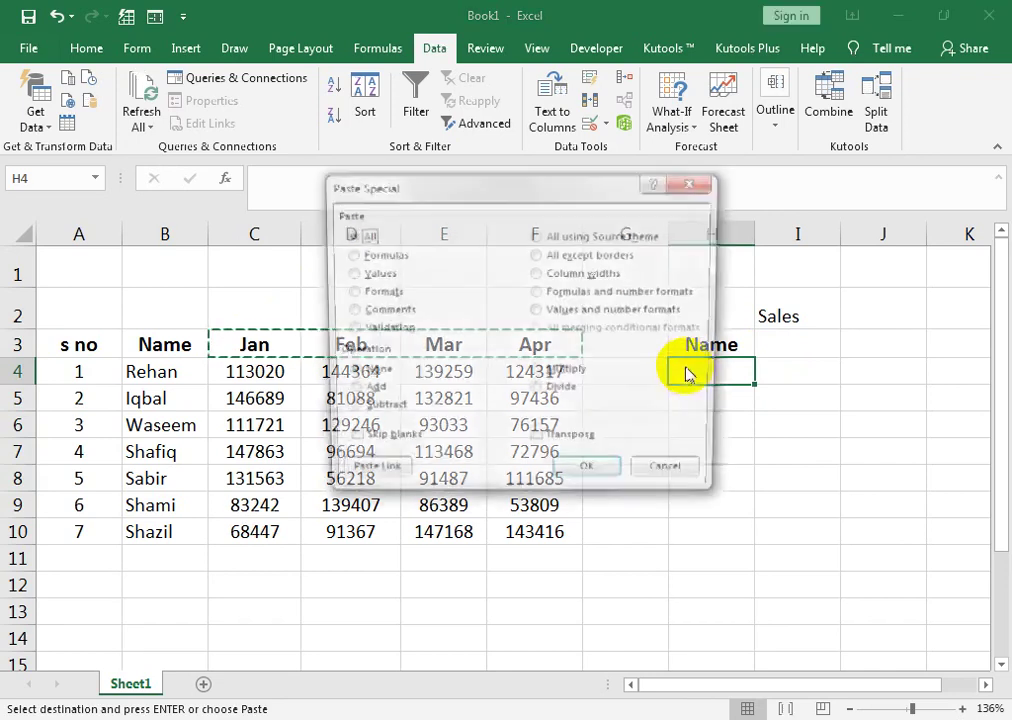
left_click(564, 445)
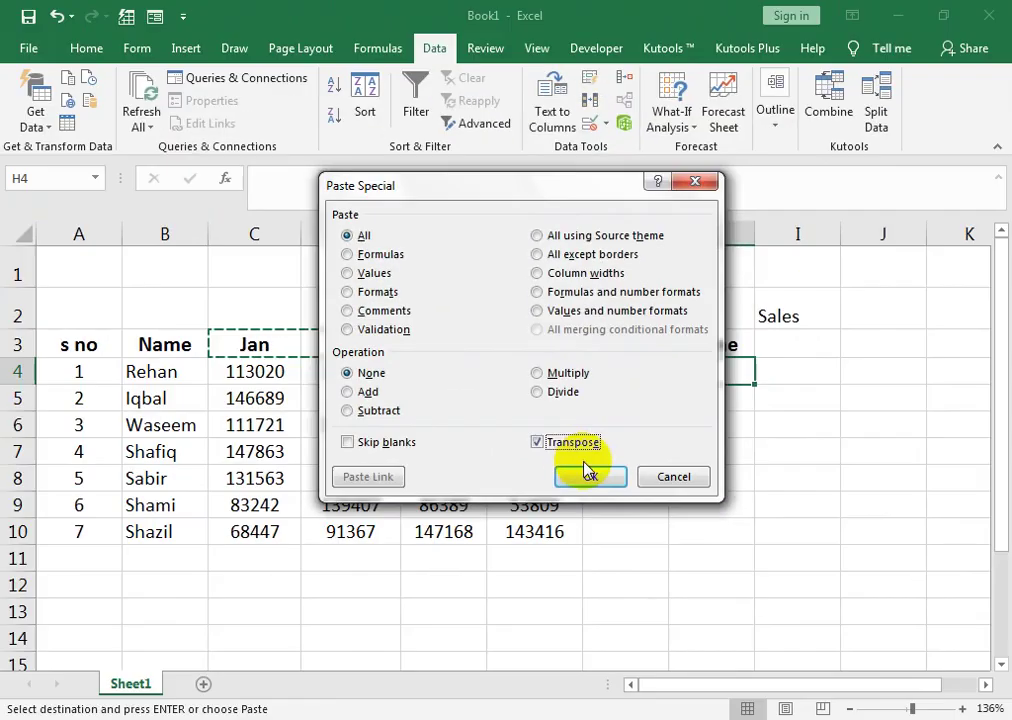
left_click(589, 474)
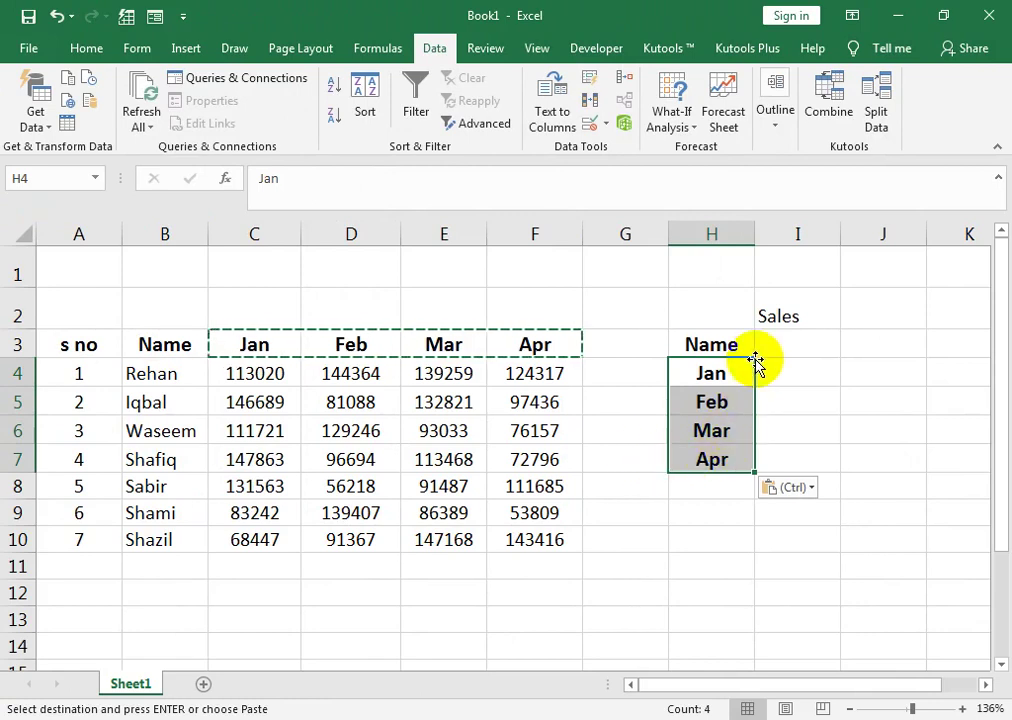
left_click(792, 345)
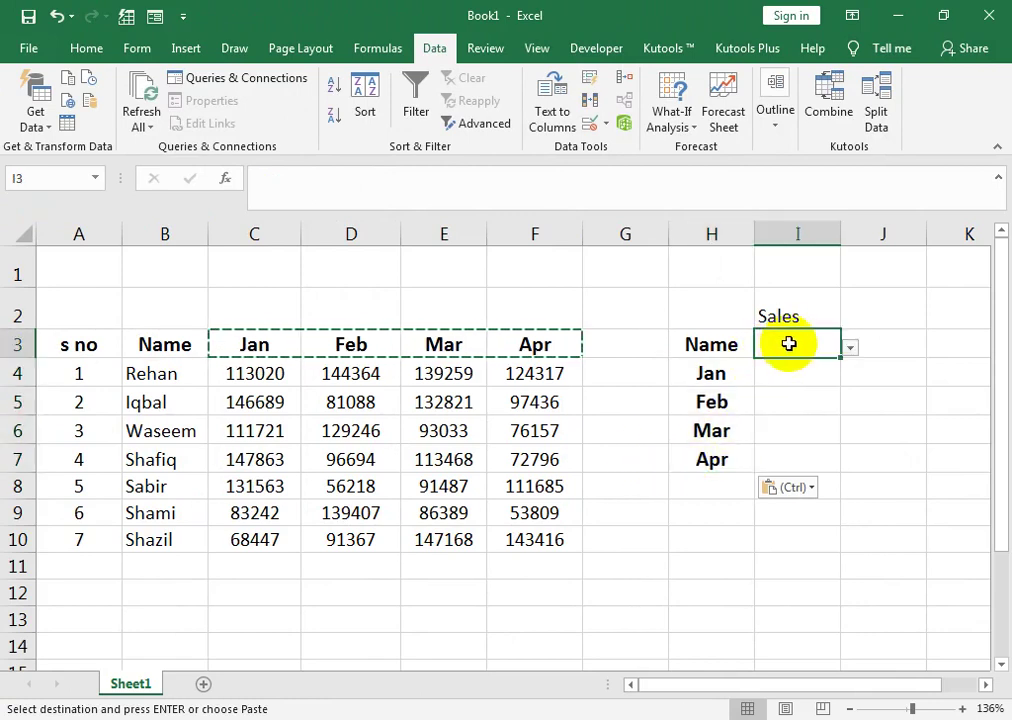
left_click(86, 48)
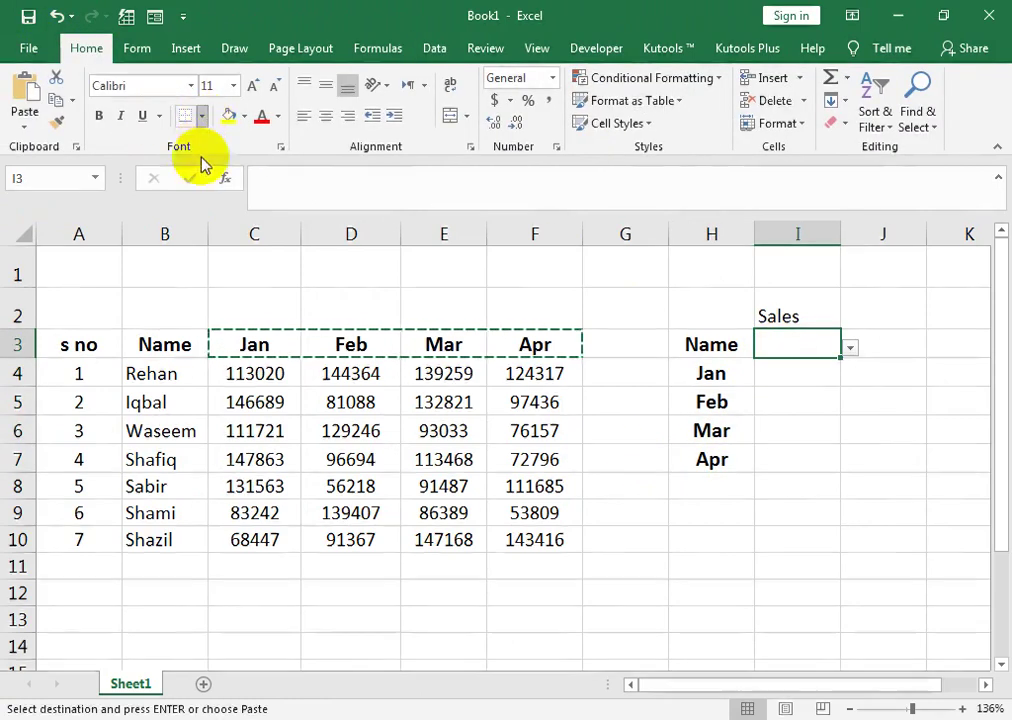
Step: Apply a Thick Outside Border to cell I3
left_click(201, 115)
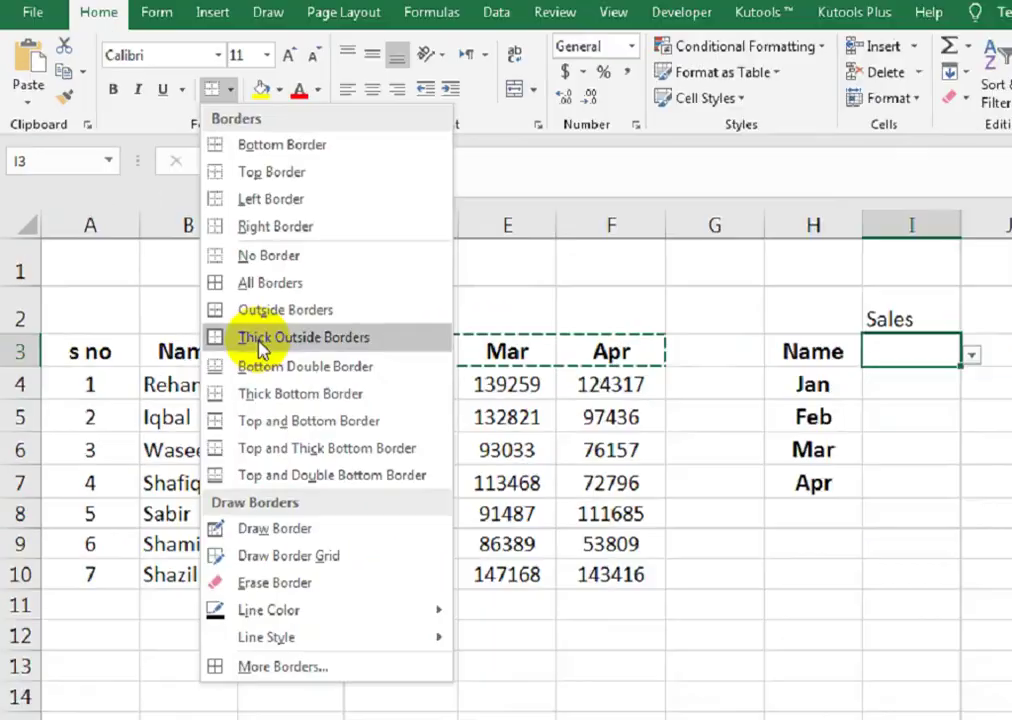
left_click(455, 370)
left_click(792, 384)
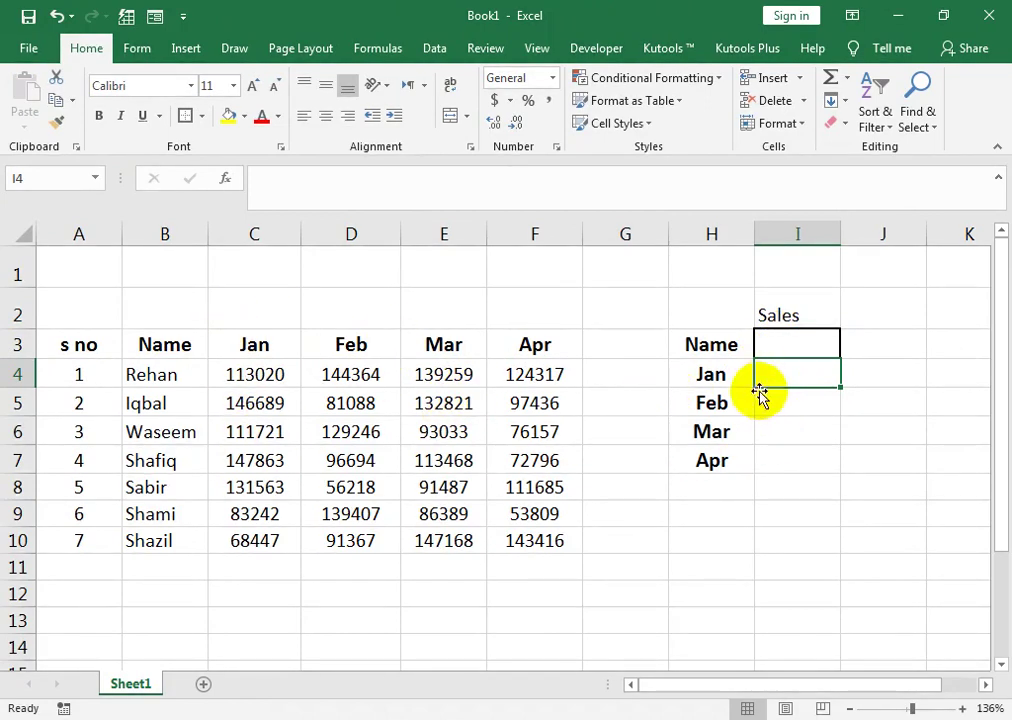
left_click_drag(774, 390, 774, 455)
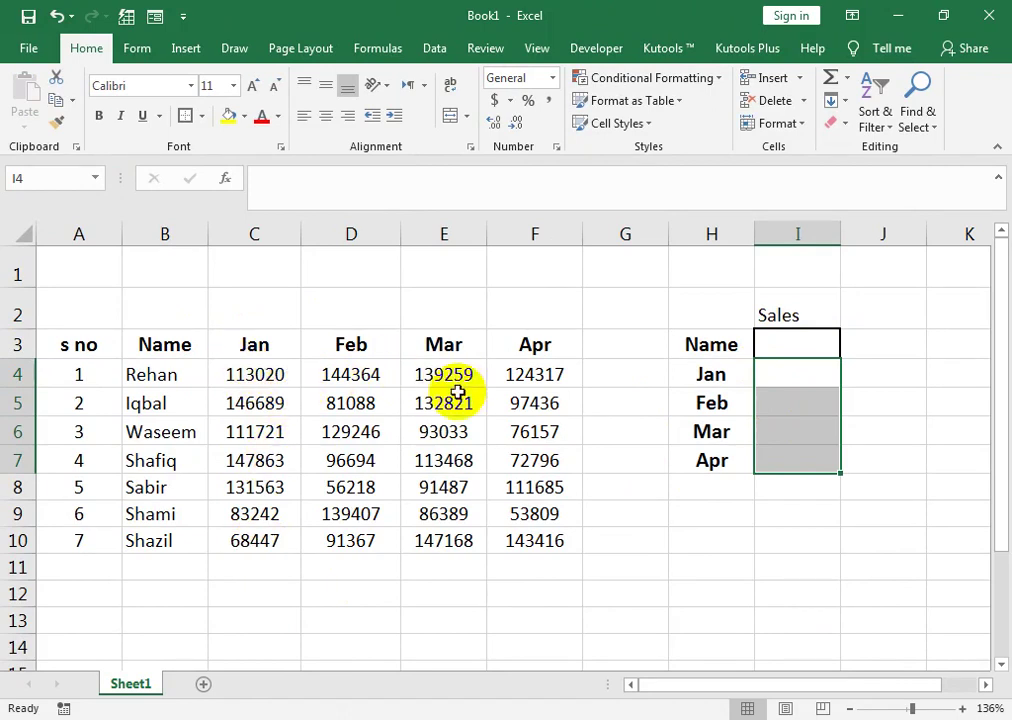
left_click_drag(784, 375, 782, 451)
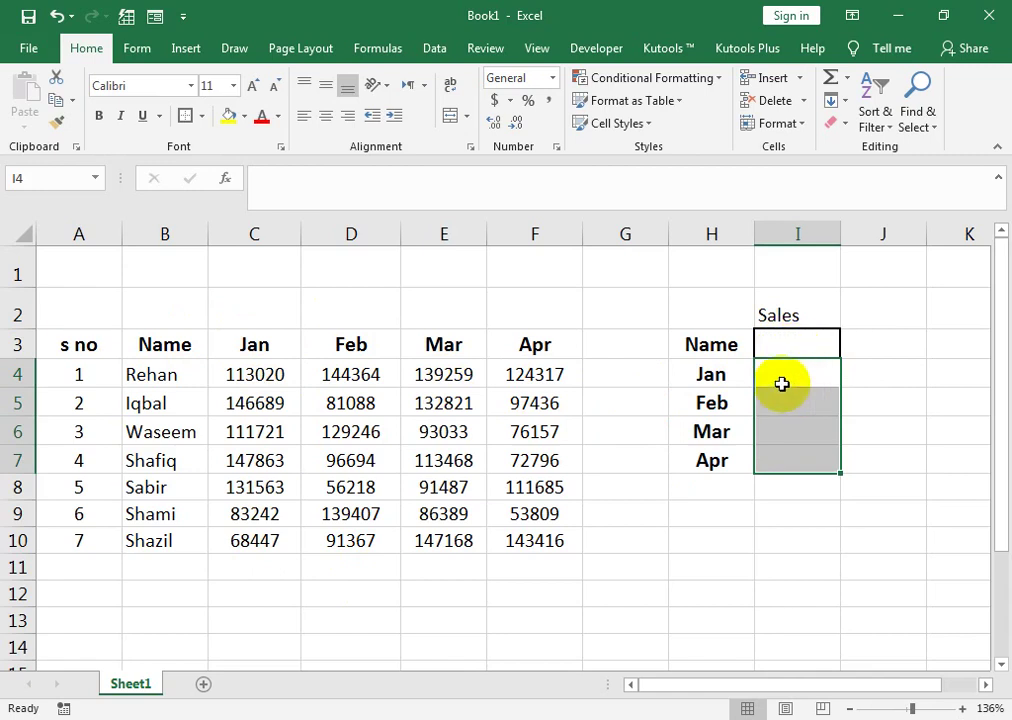
left_click(781, 383)
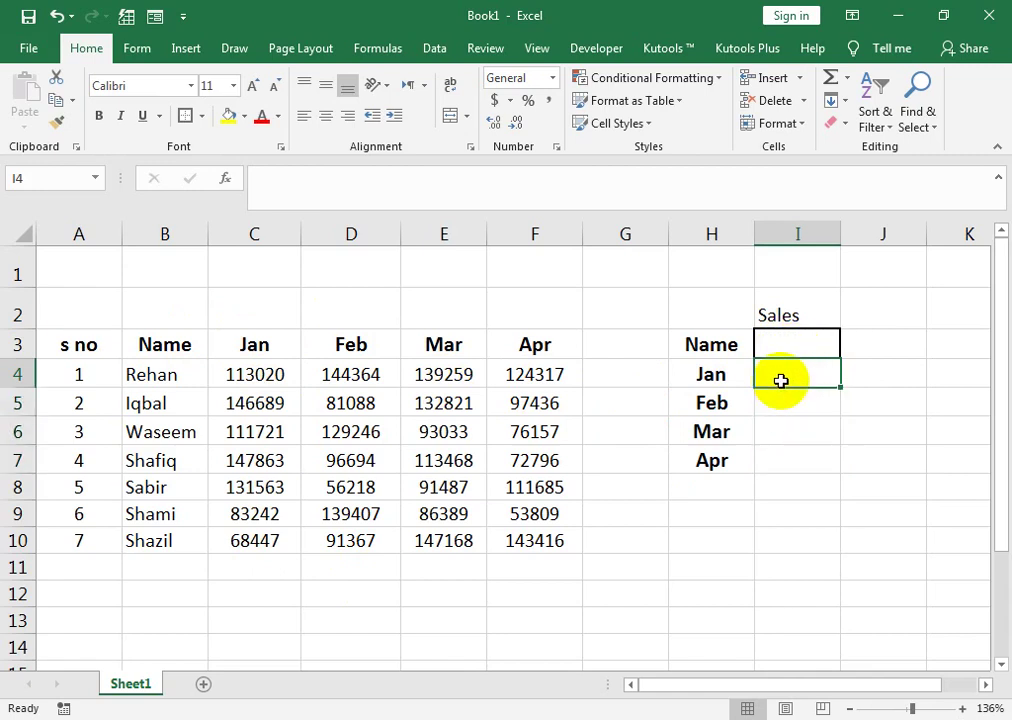
Step: Pick Waseem from I3's name dropdown, then select I4 for the formula
left_click(830, 345)
left_click(848, 350)
left_click(809, 405)
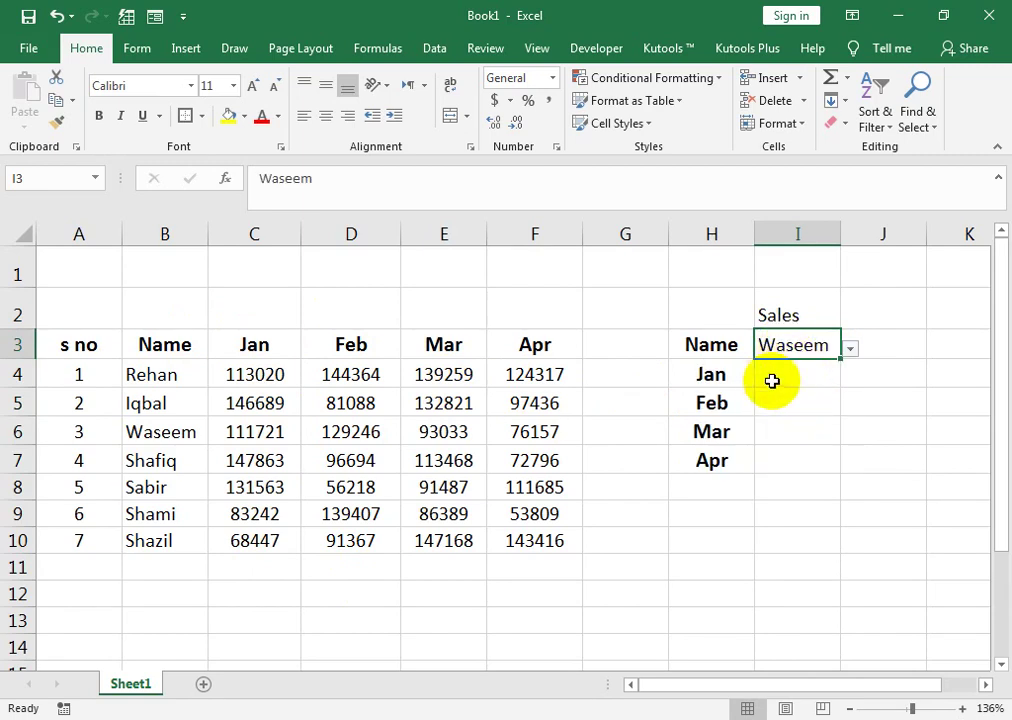
left_click_drag(770, 378, 761, 463)
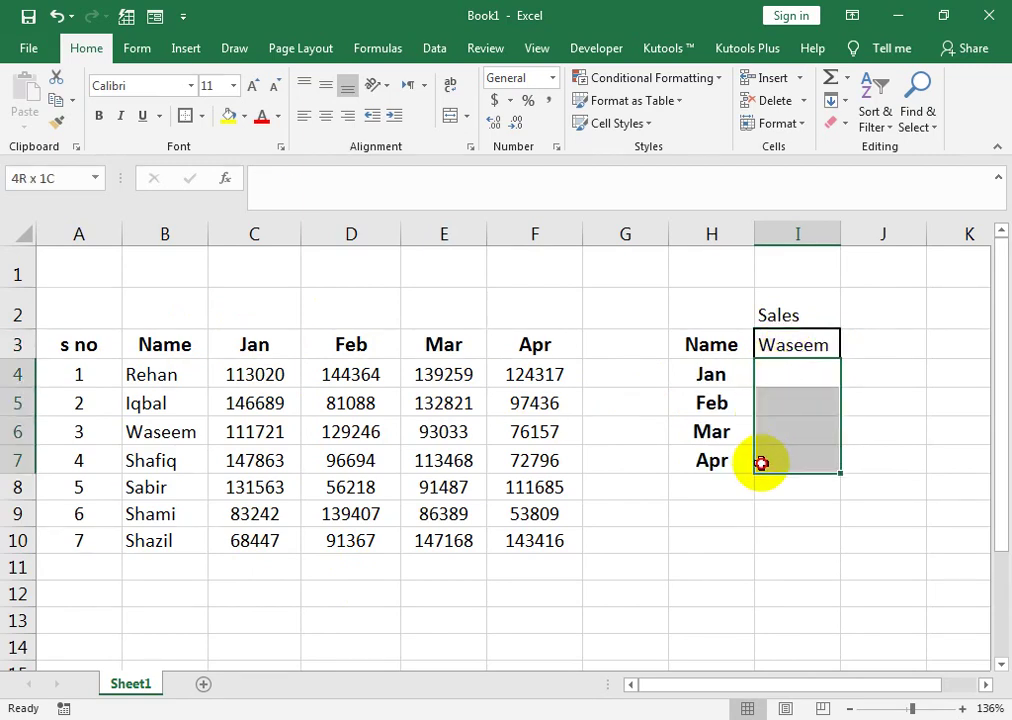
left_click(788, 373)
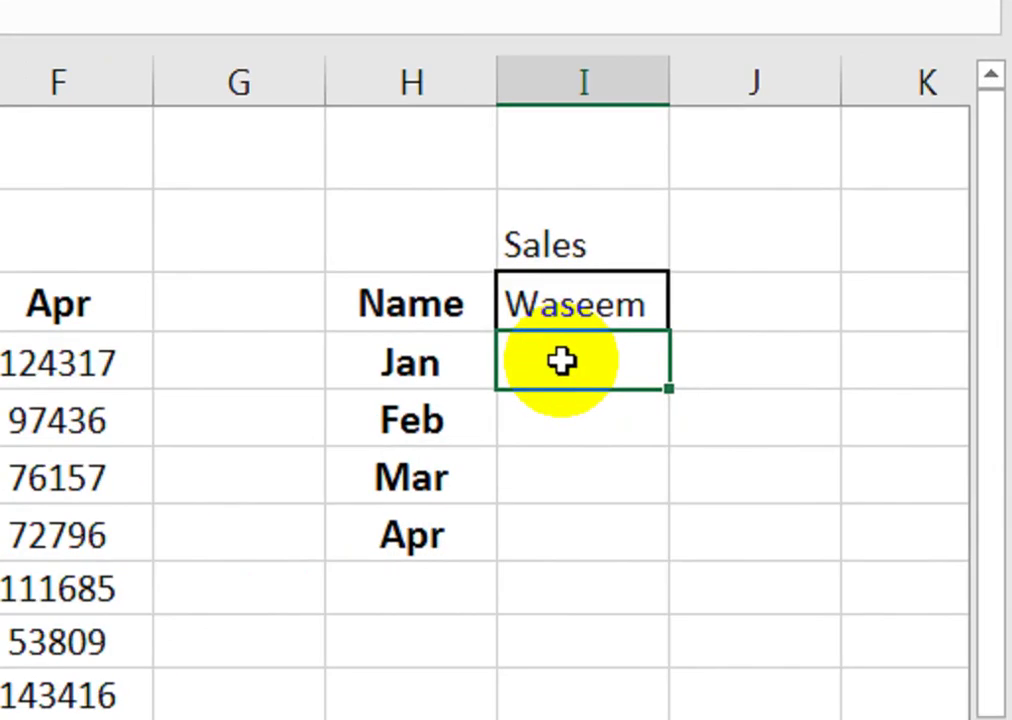
Step: Start =INDEX( in I4 with the absolute array $A$3:$F$10
type("=in")
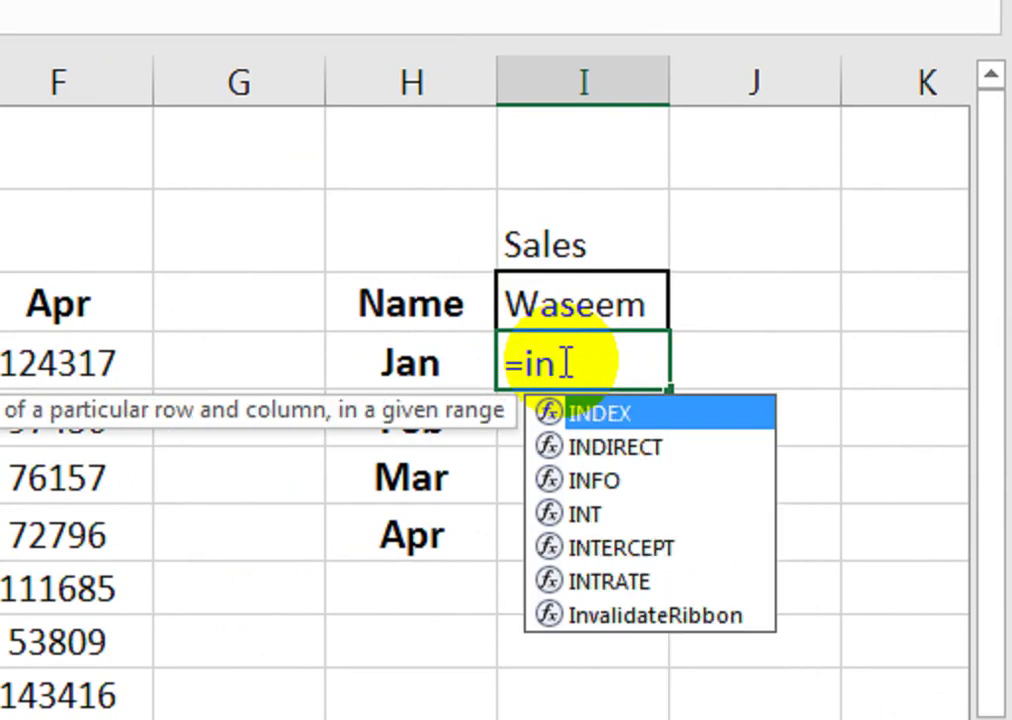
key("Tab")
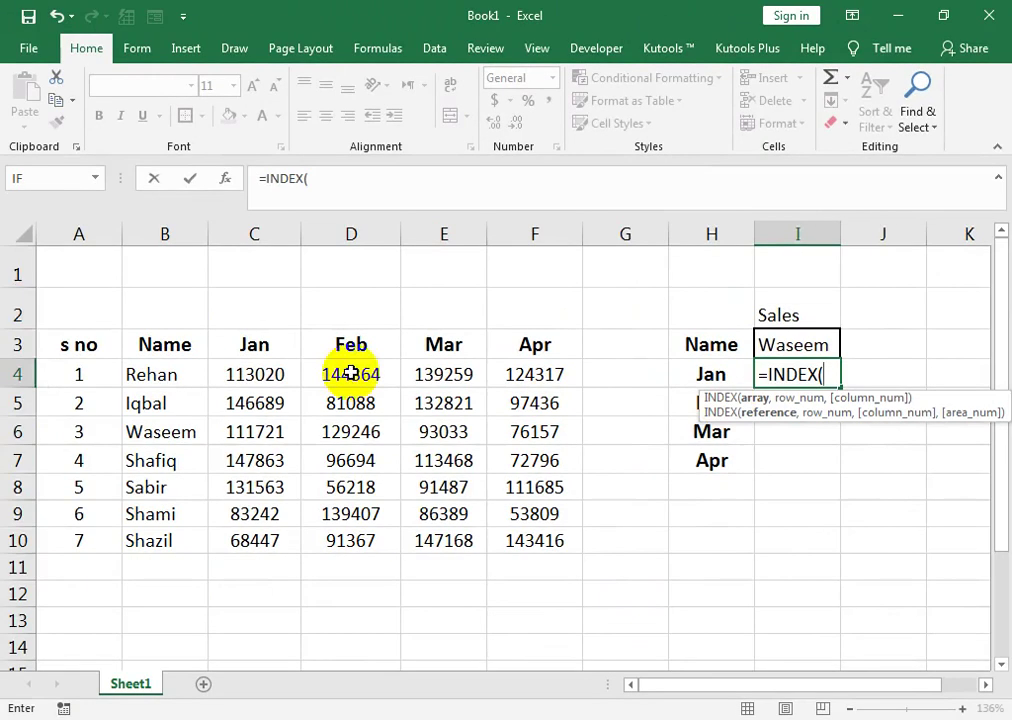
left_click_drag(80, 344, 493, 537)
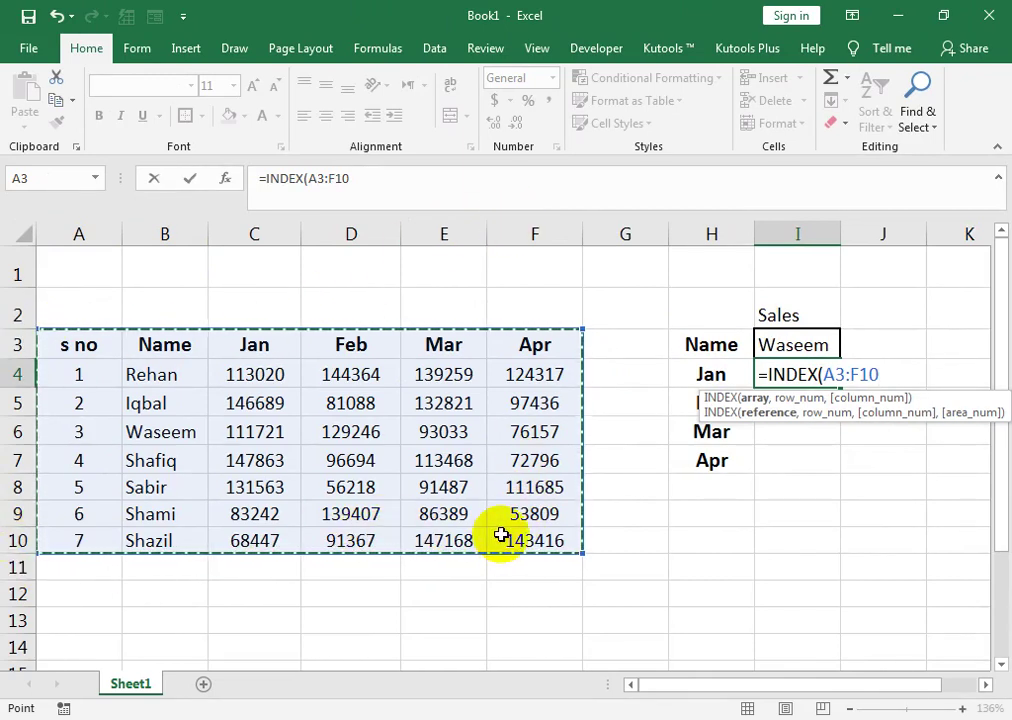
key("F4")
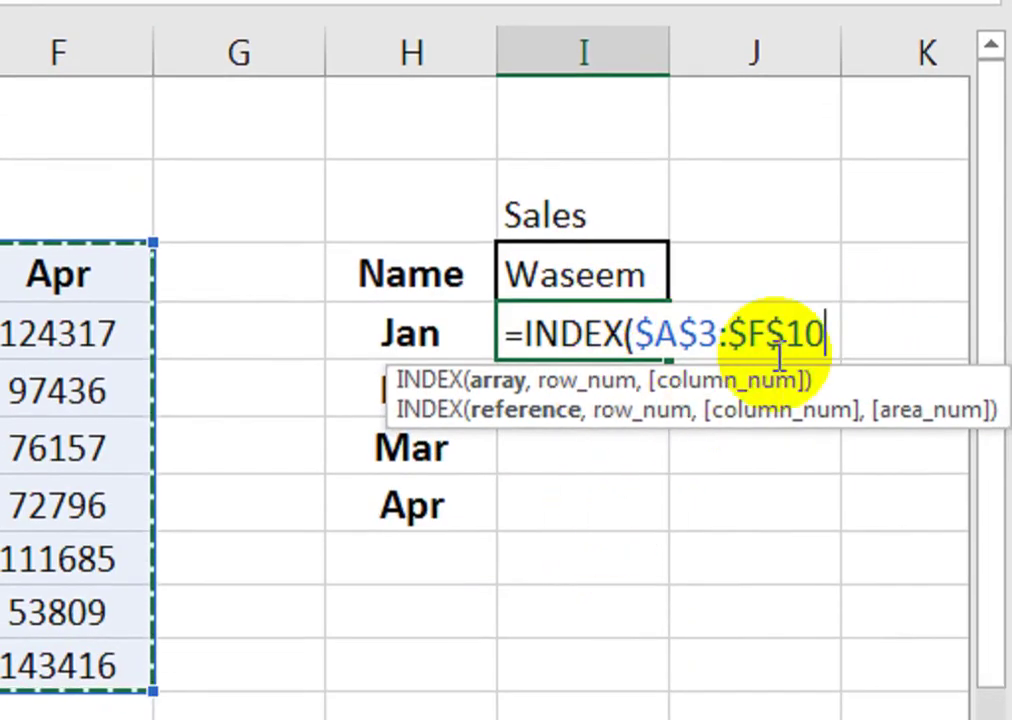
Step: Add MATCH($I$3,$B$4:$B$10,0) as INDEX's row argument using exact match
type(",ma")
key("Tab")
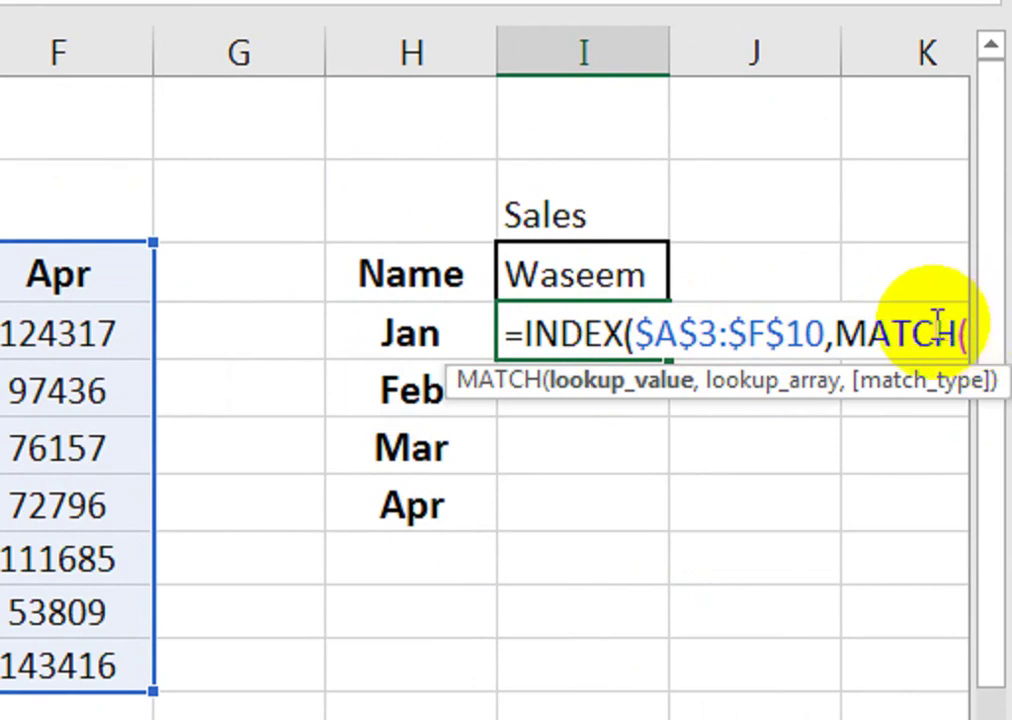
left_click(569, 272)
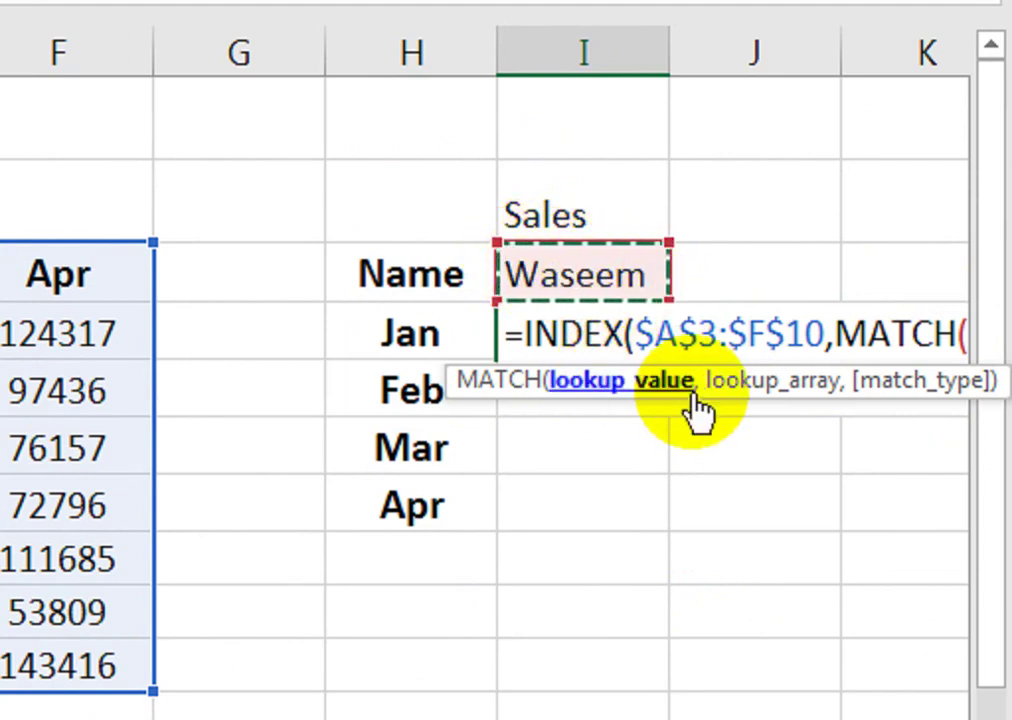
left_click_drag(696, 395, 693, 487)
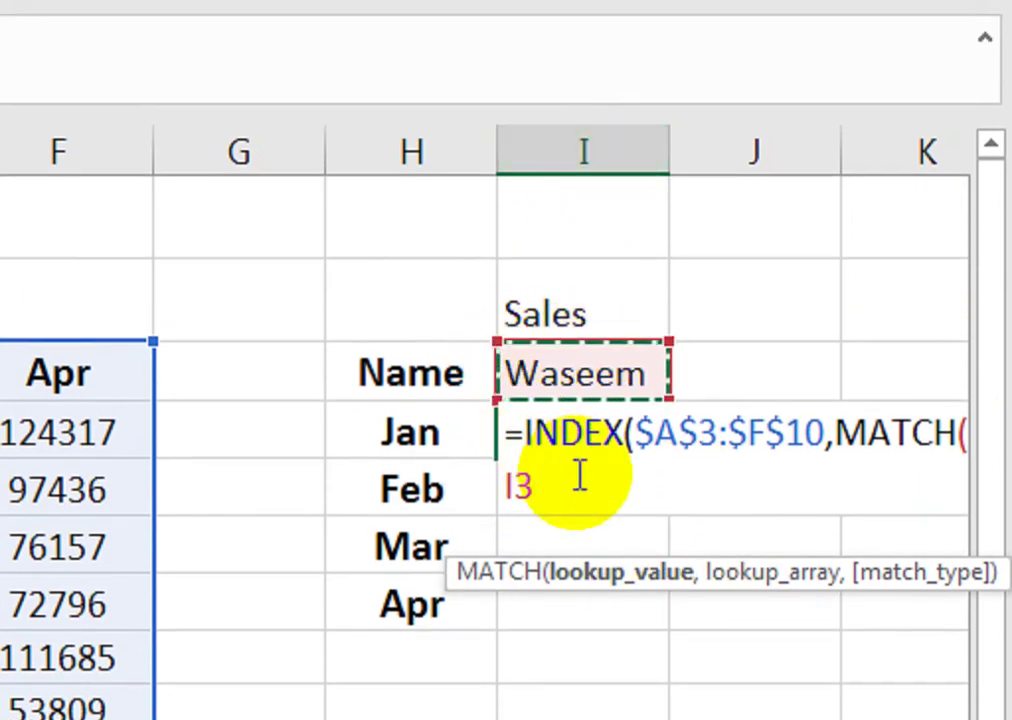
type(",")
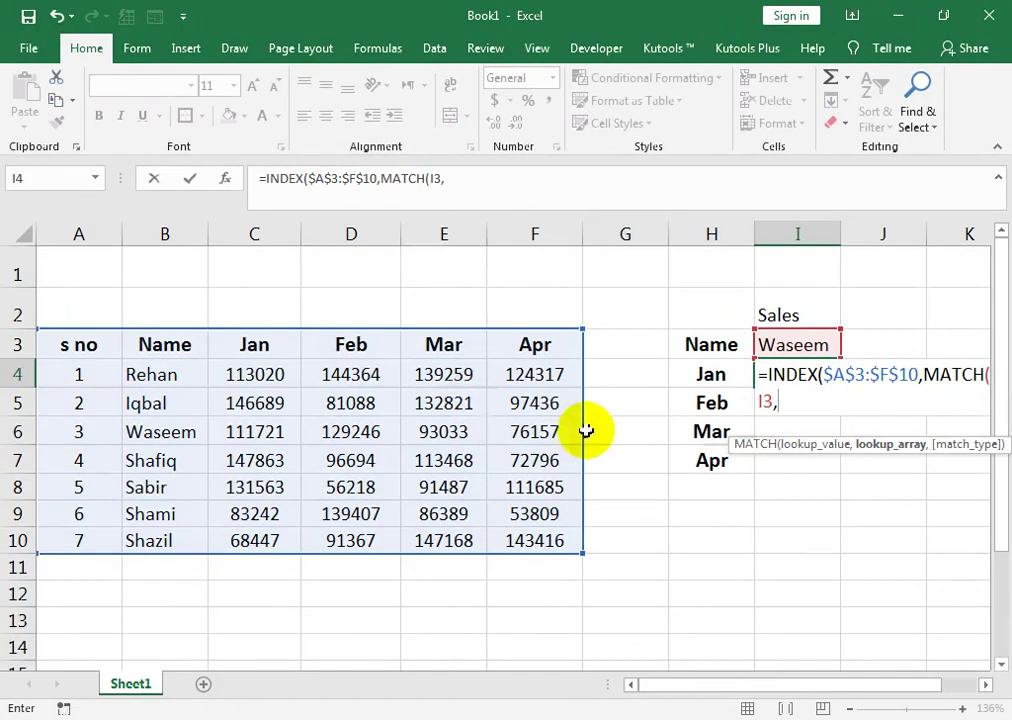
left_click_drag(190, 375, 180, 546)
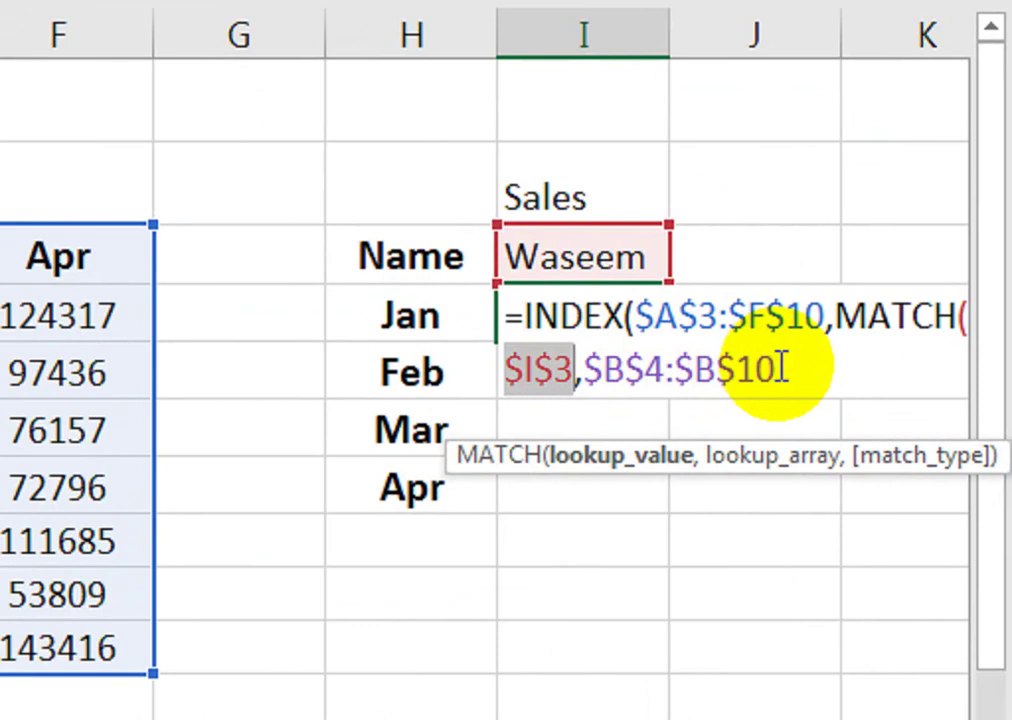
left_click(781, 369)
type(",")
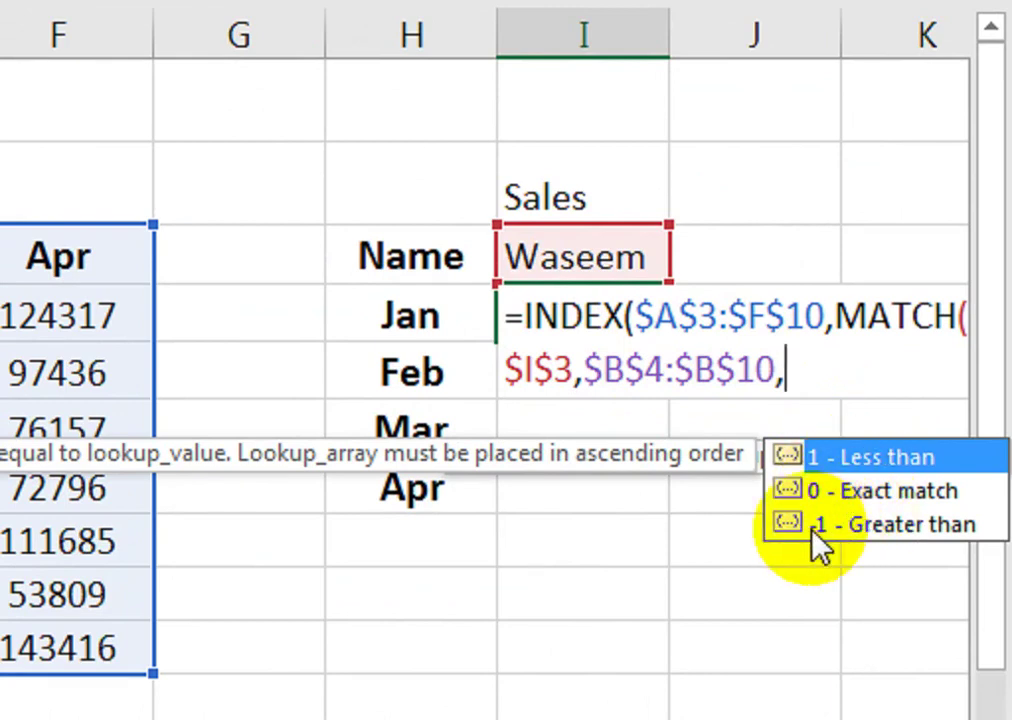
left_click(846, 488)
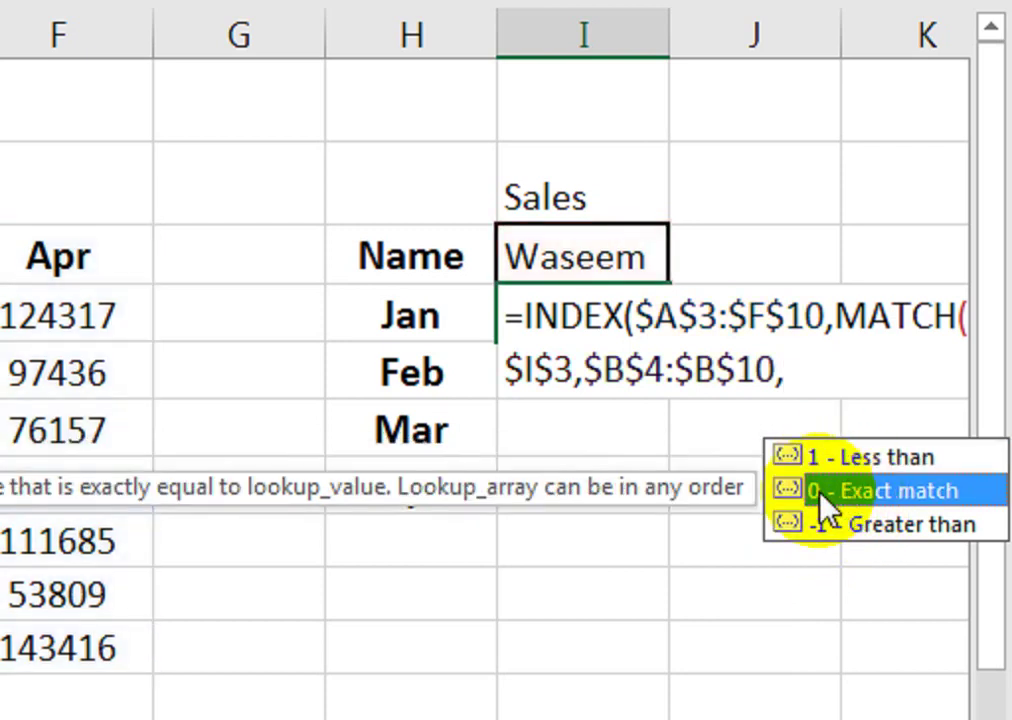
double_click(820, 492)
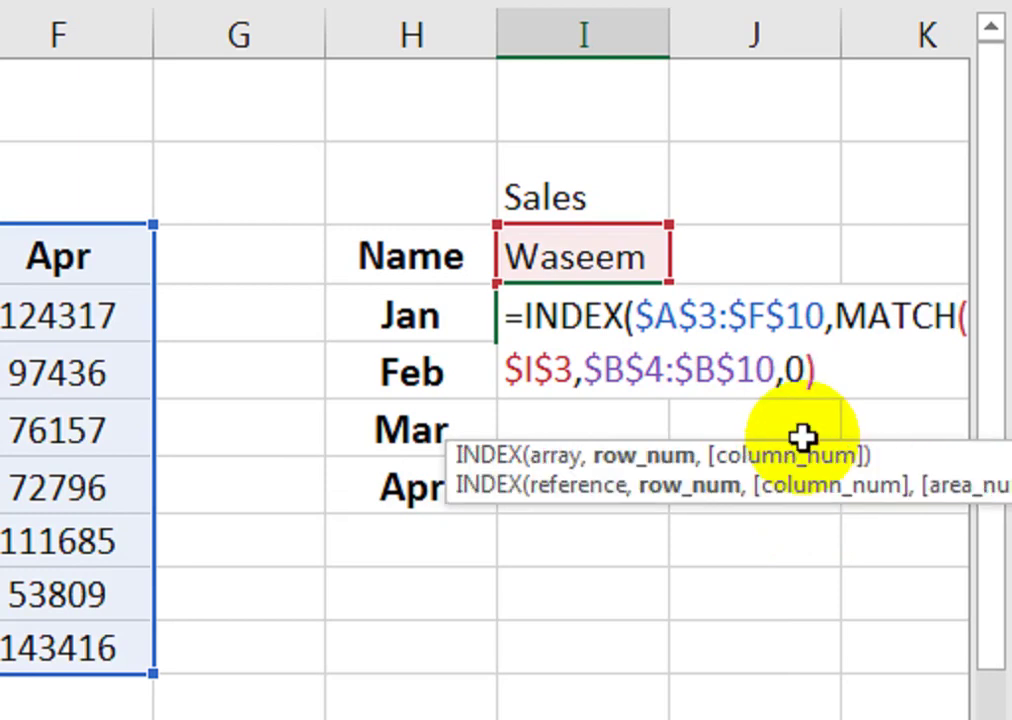
type(".")
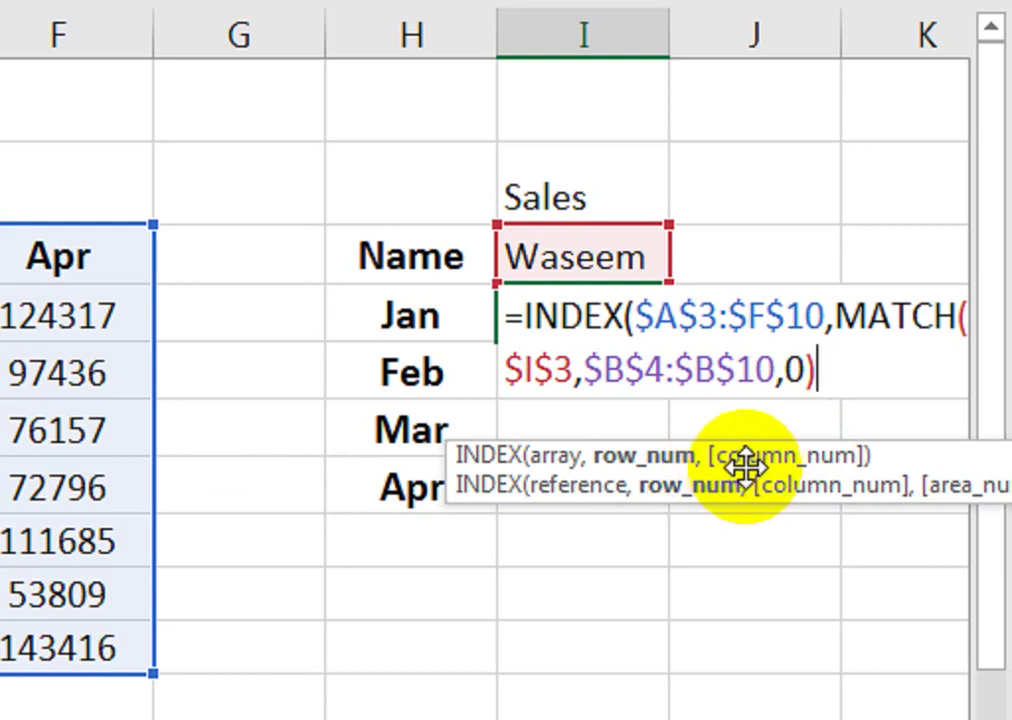
type(",")
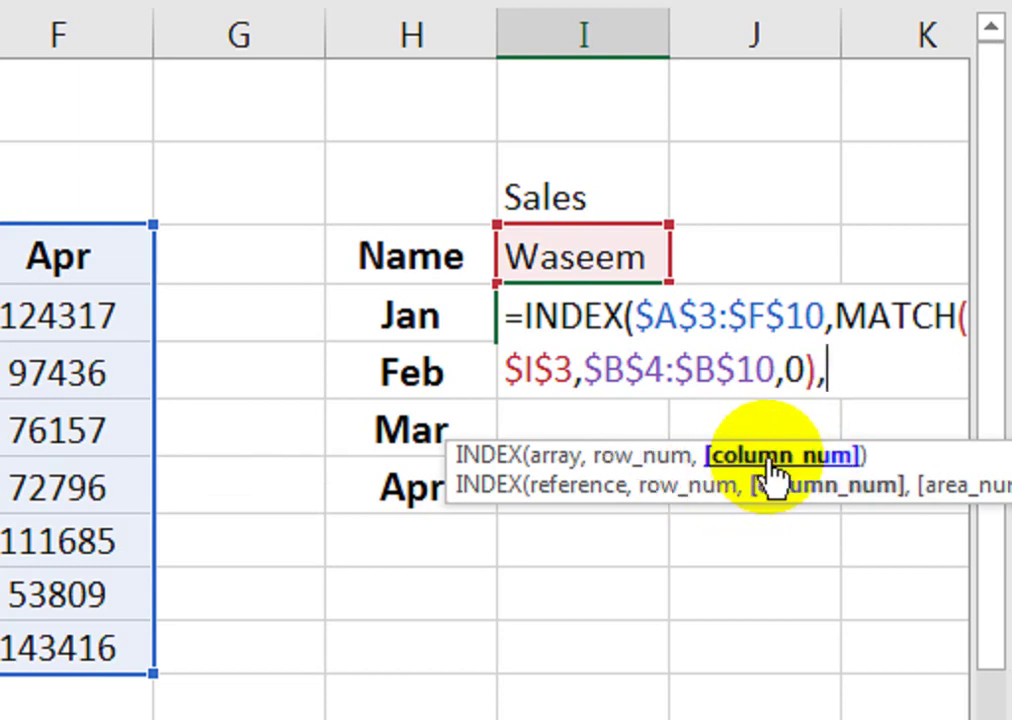
type("ma")
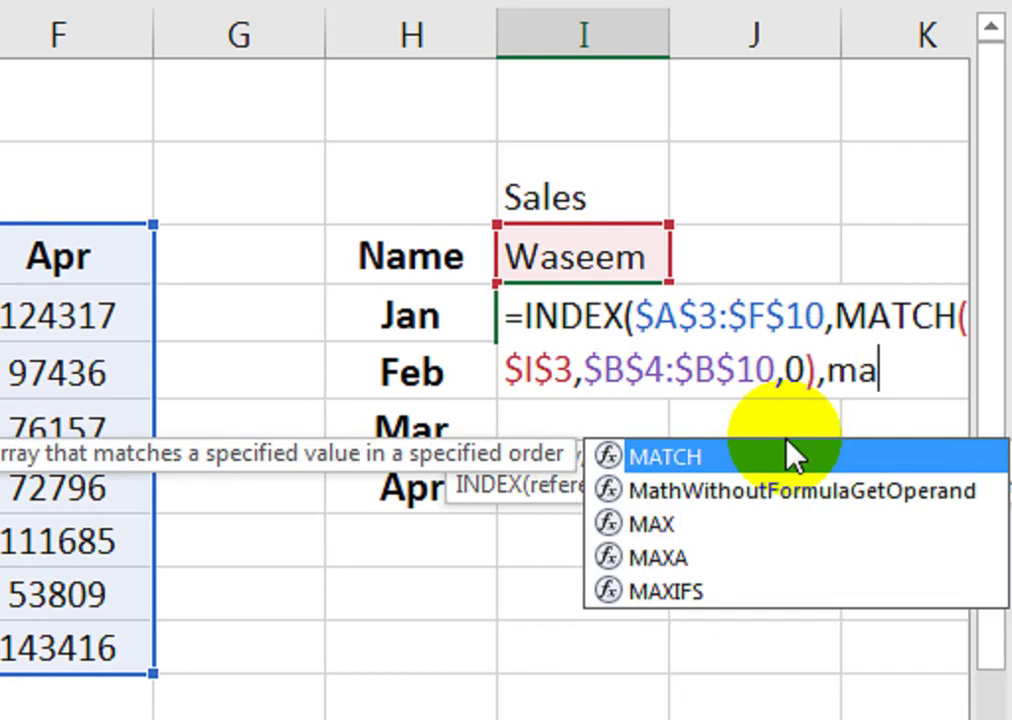
Step: Add MATCH(H4,$A$3:$F$3,0) as INDEX's column argument with exact match
double_click(790, 456)
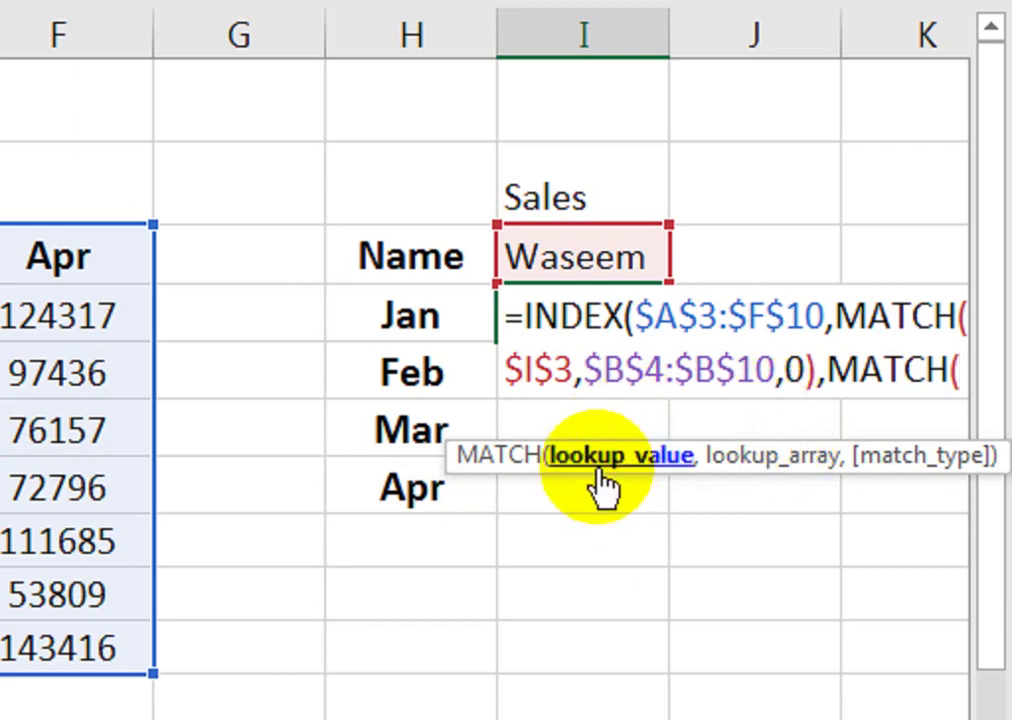
left_click(412, 320)
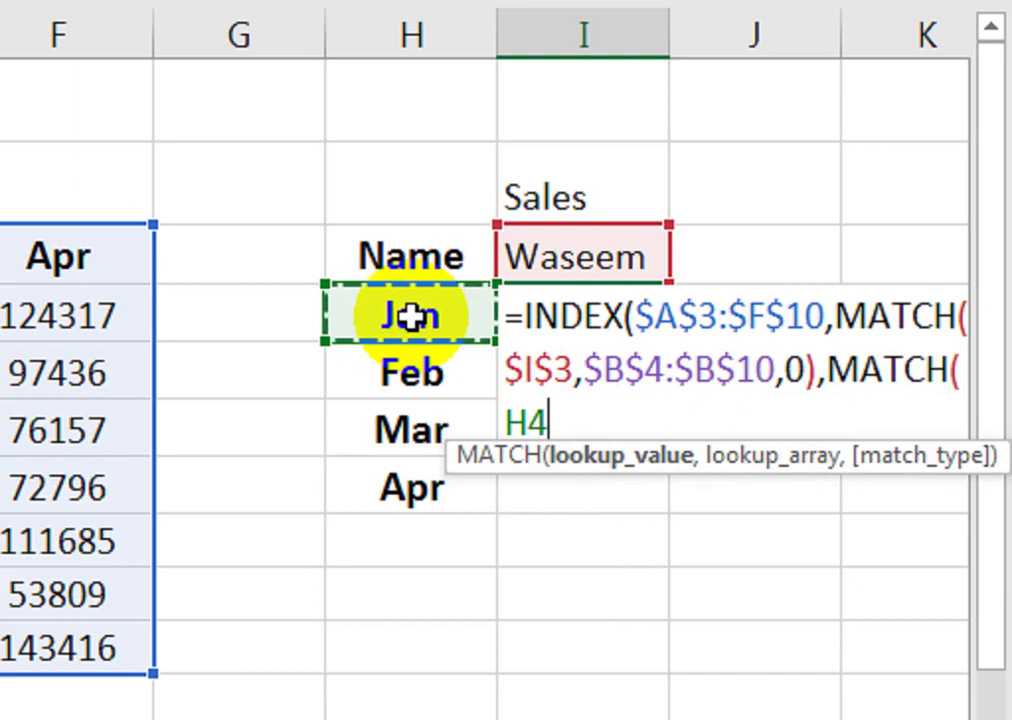
type(",")
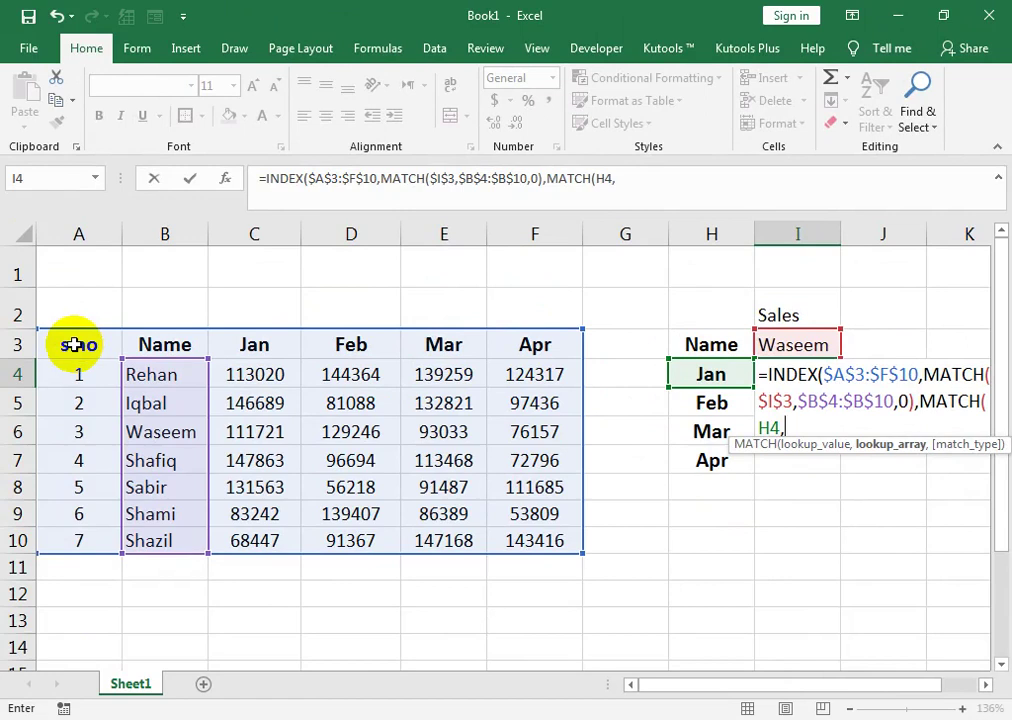
left_click_drag(75, 344, 502, 339)
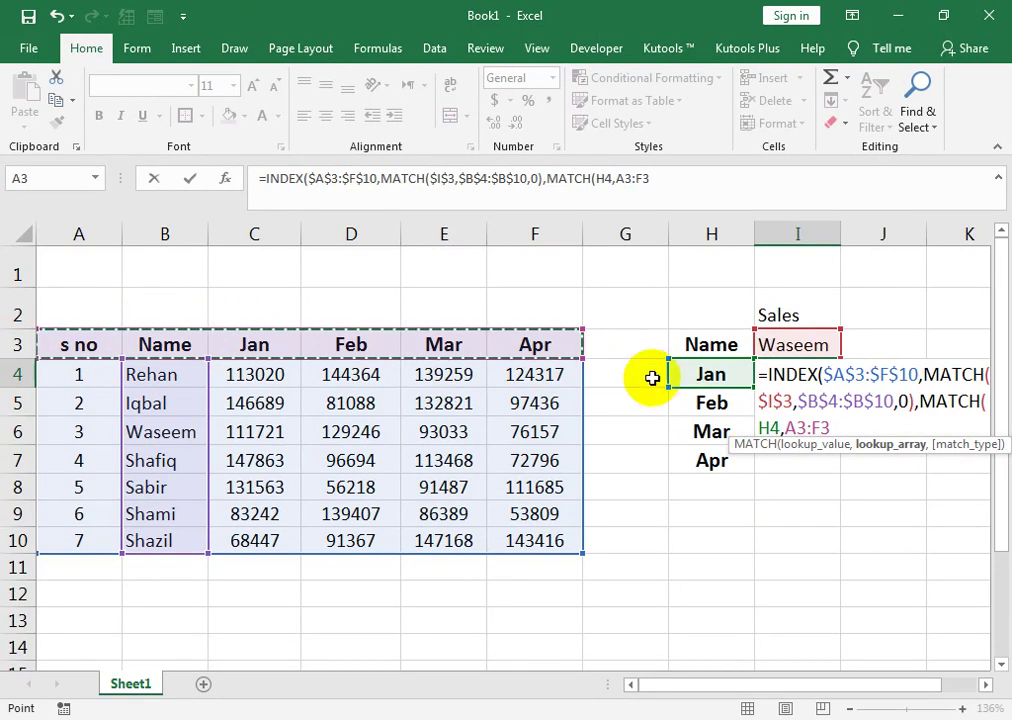
key("F4")
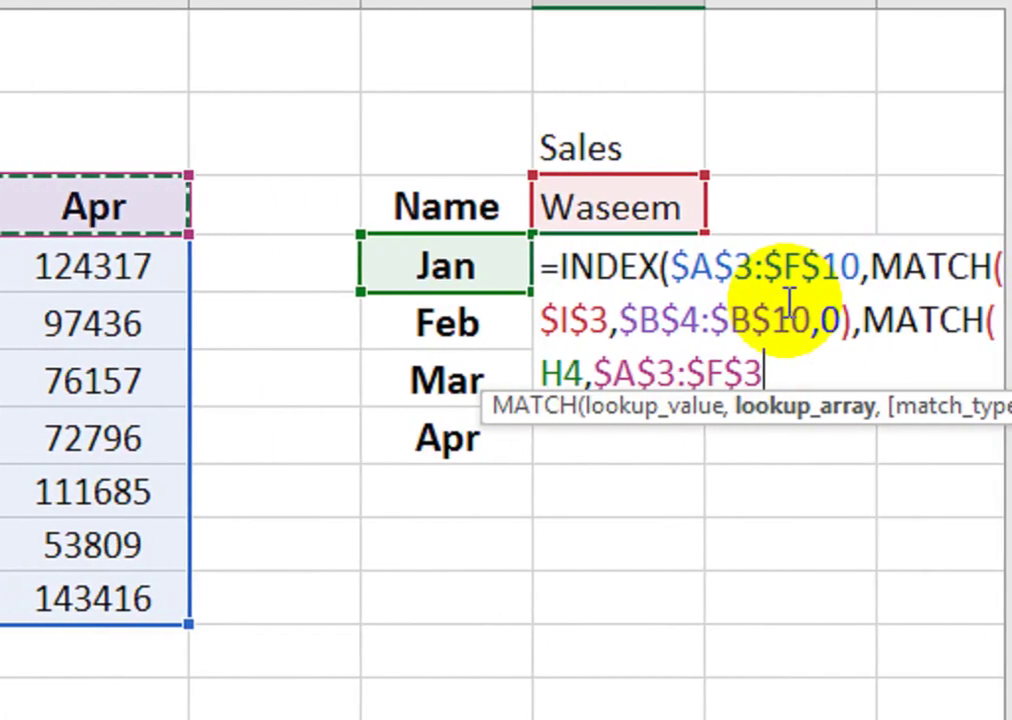
type(",")
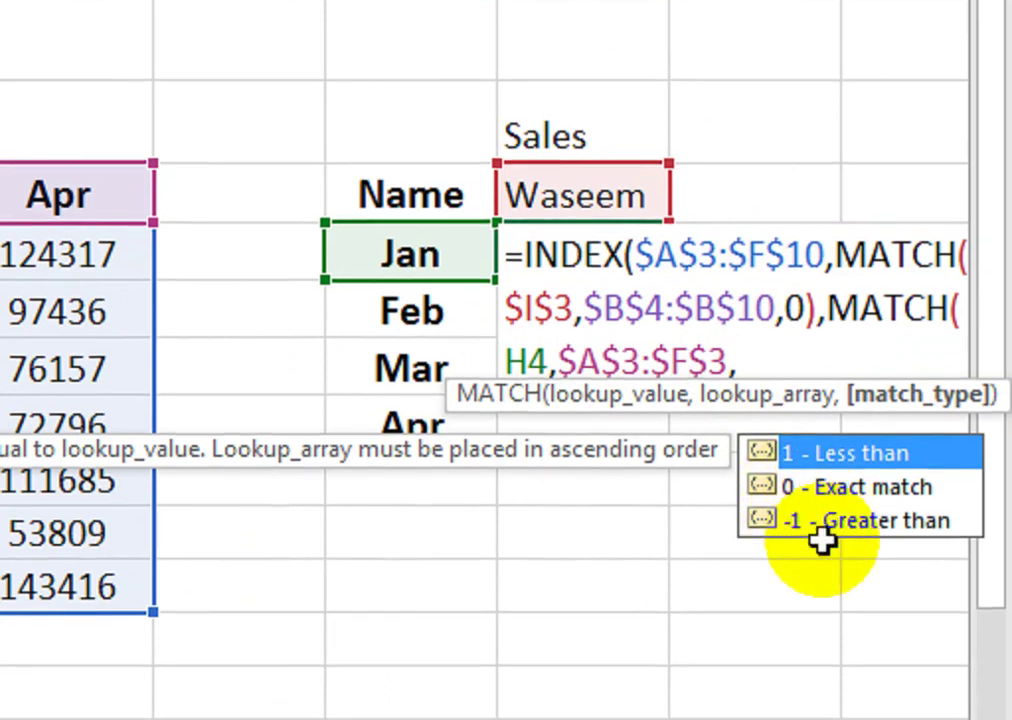
key("Down")
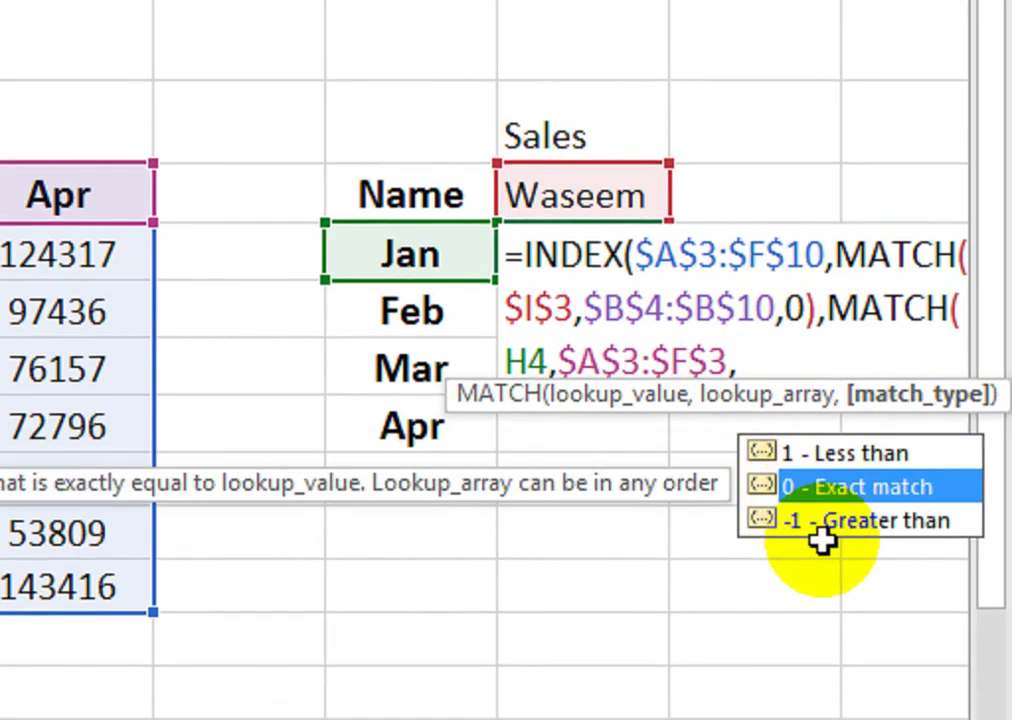
key("Tab")
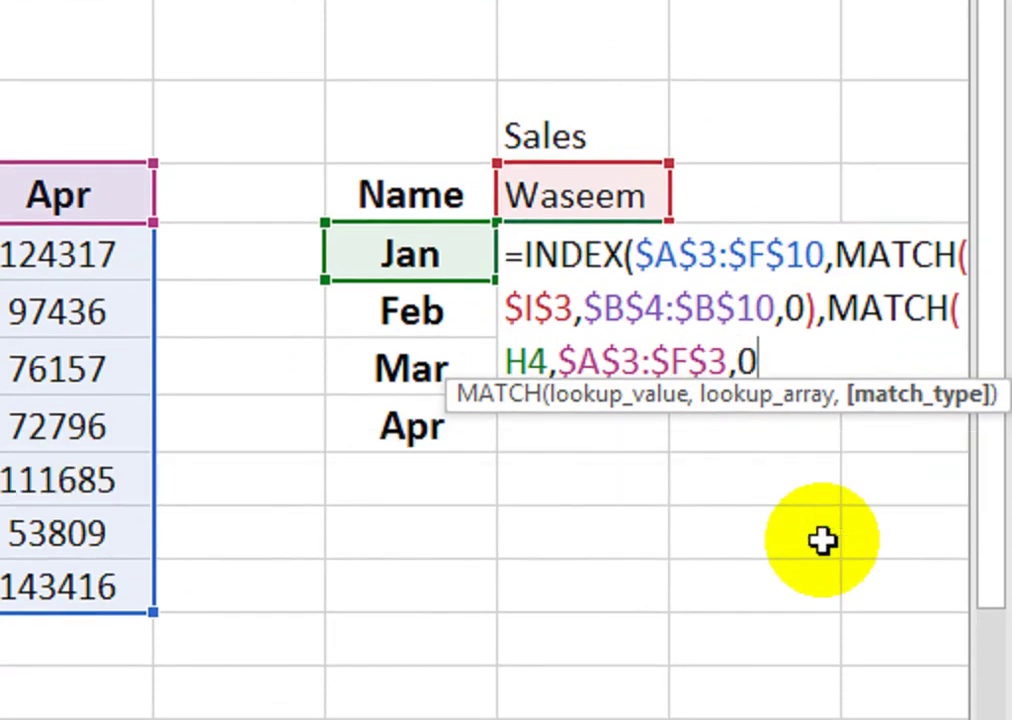
type(")")
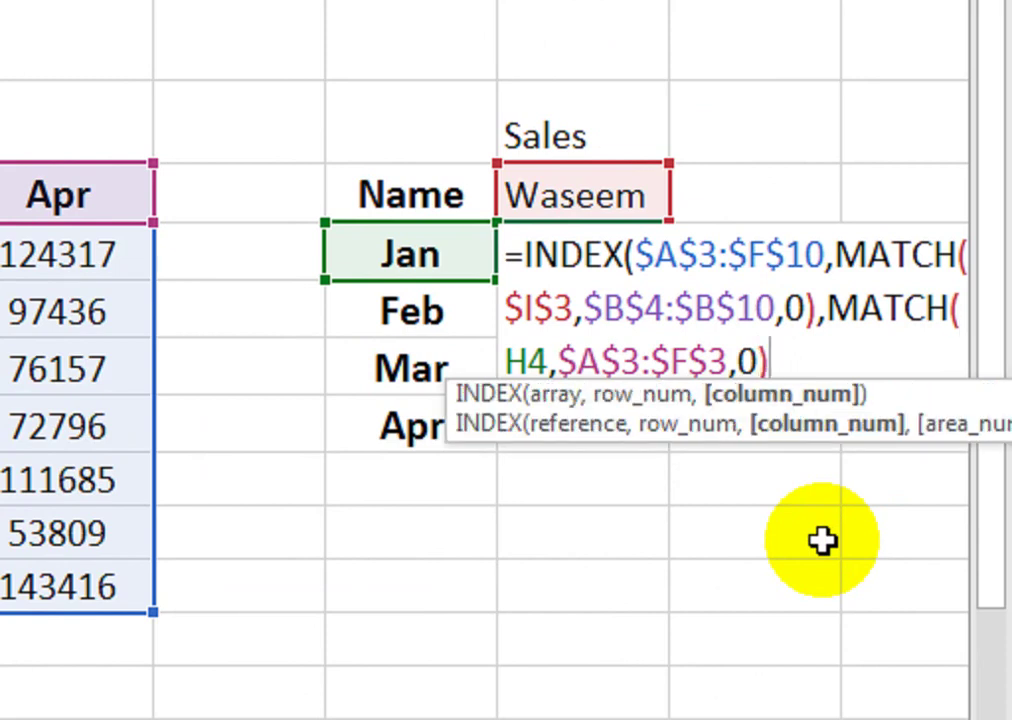
type(")")
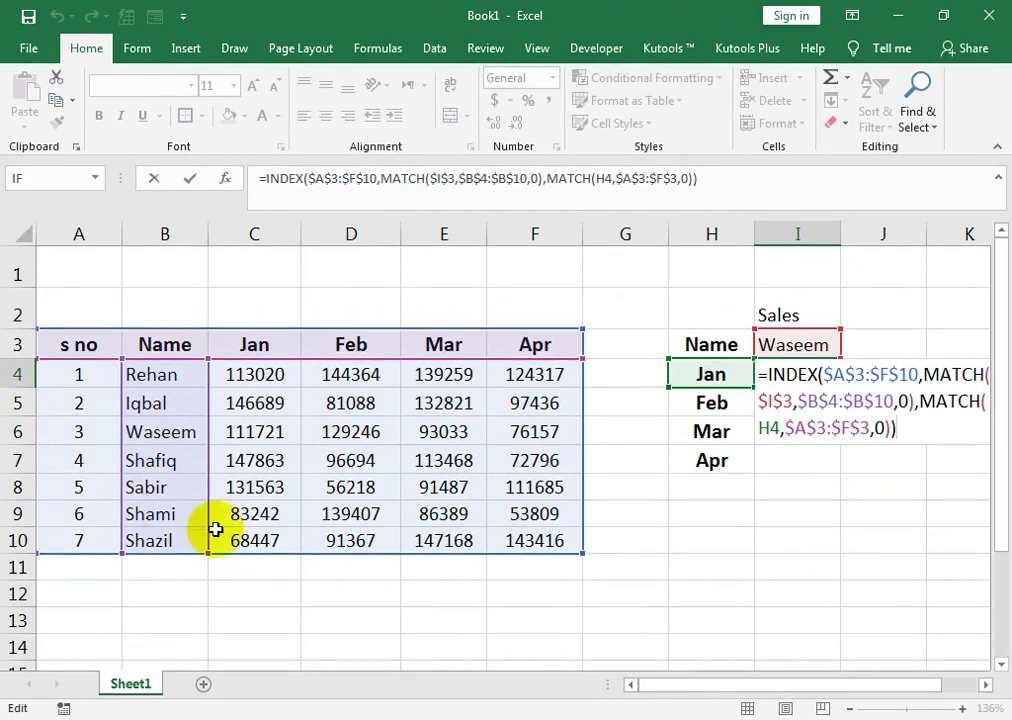
Step: Change $B$4 to $B$3 in the I4 formula and commit it, returning 111721
left_click(850, 378)
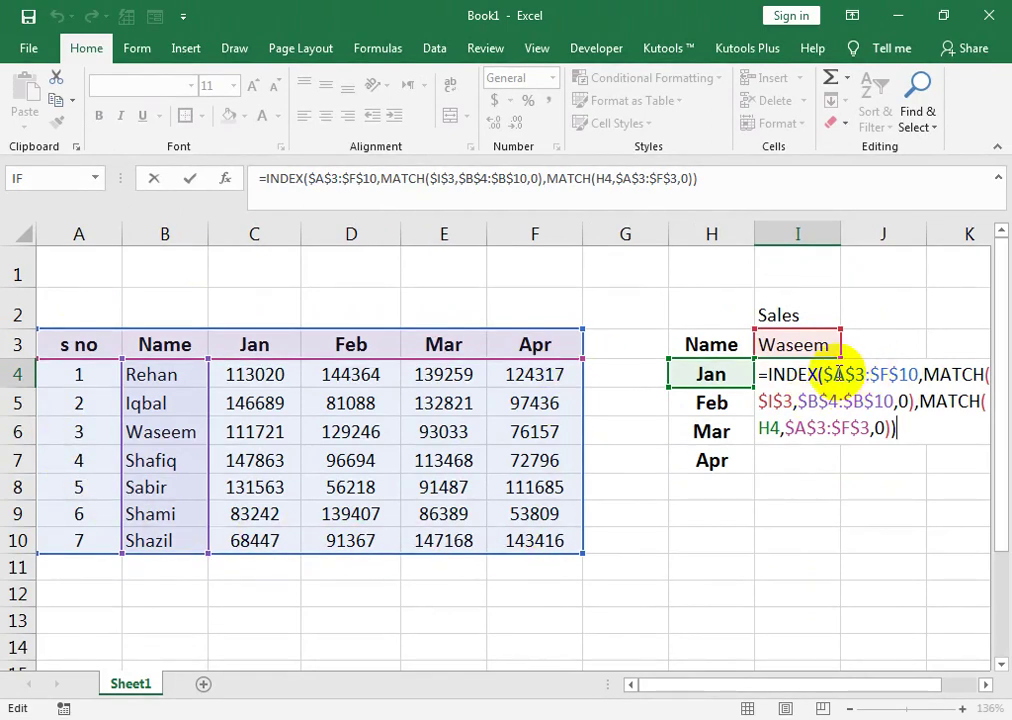
left_click_drag(838, 375, 914, 372)
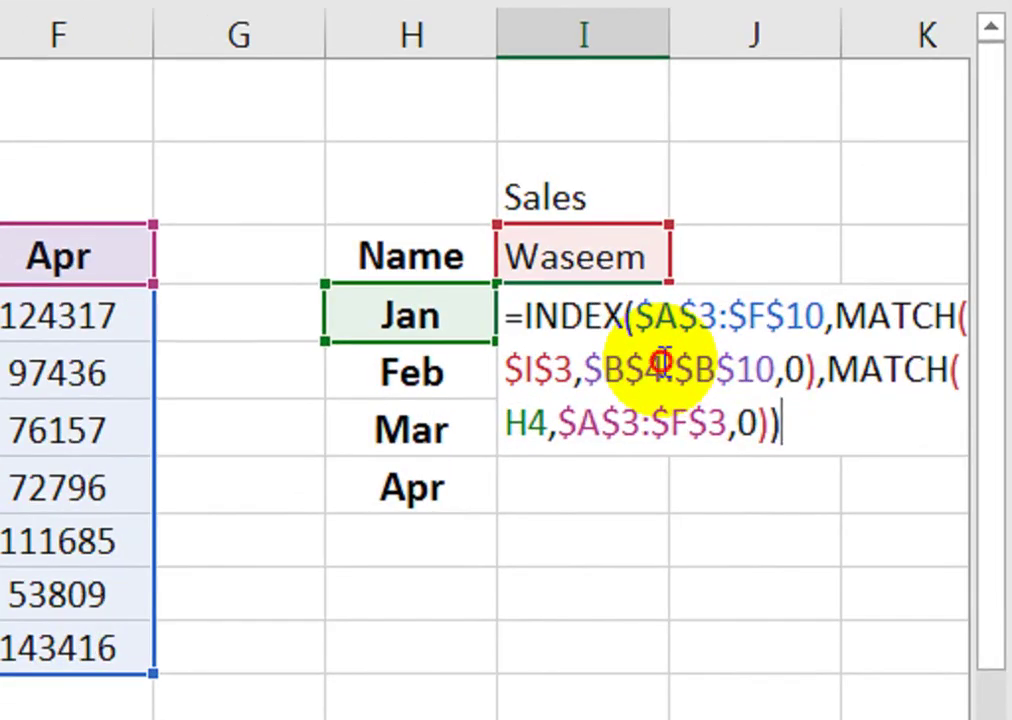
left_click(664, 366)
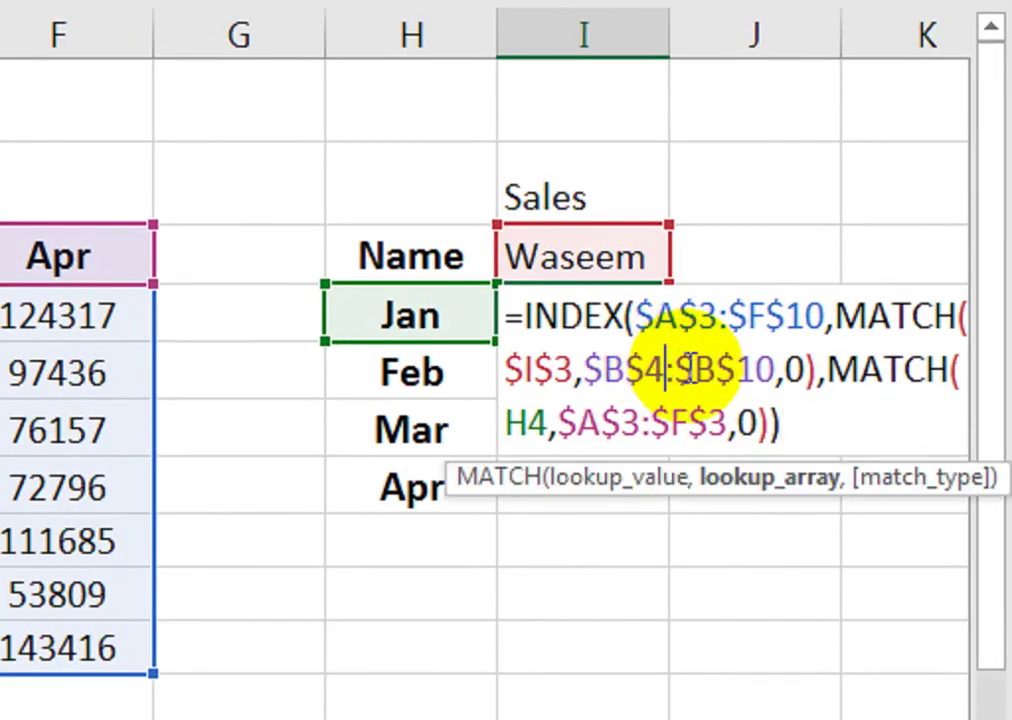
key("BackSpace")
type("3")
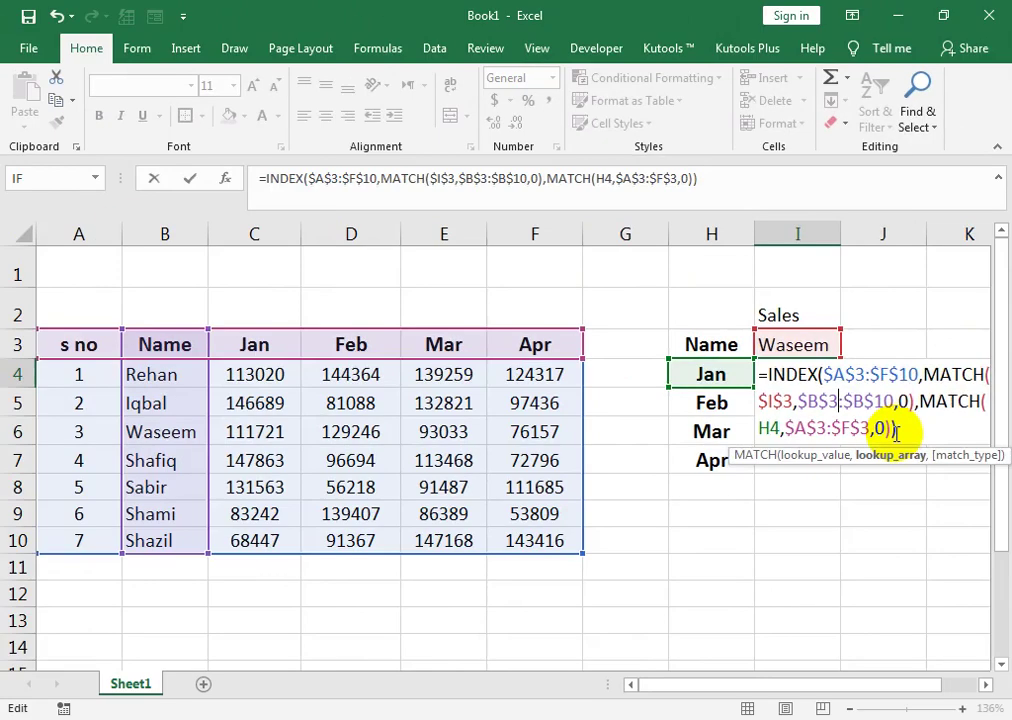
key("Return")
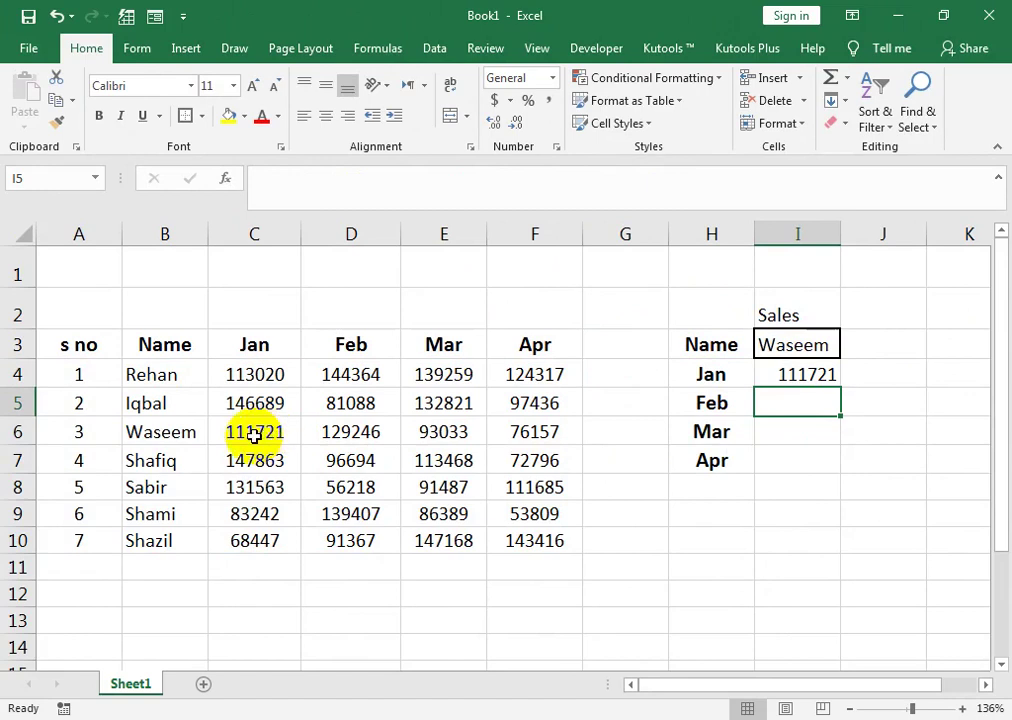
Step: Fill the I4 formula down to I7, then pick Iqbal in I3 to show 146689, 81088, 132821, 97436
left_click(818, 373)
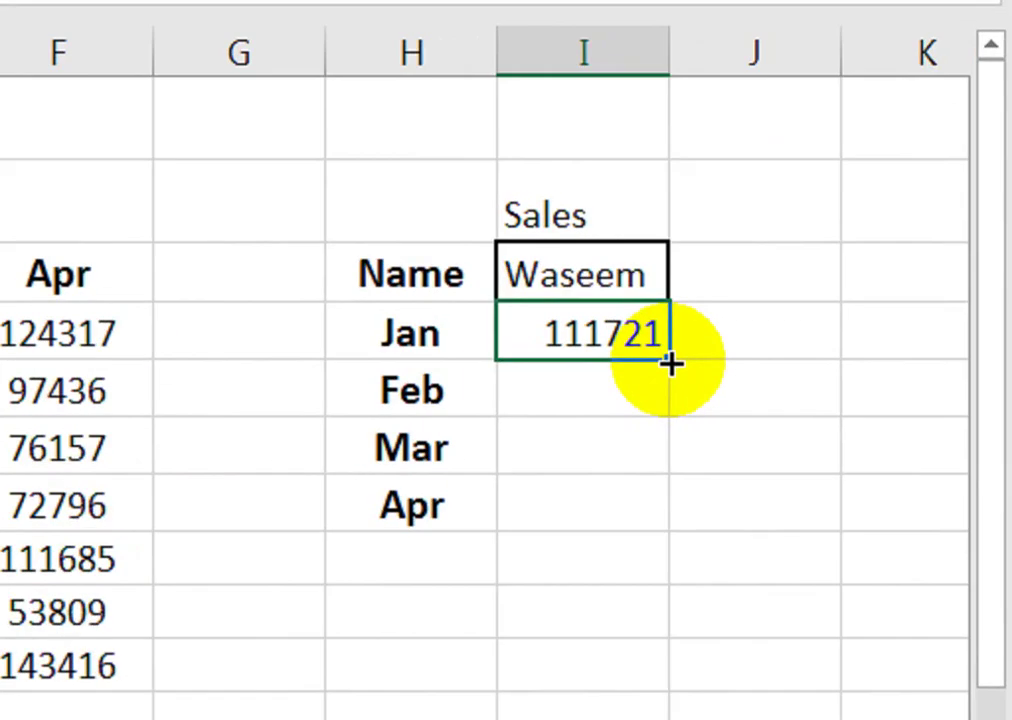
left_click_drag(670, 361, 683, 532)
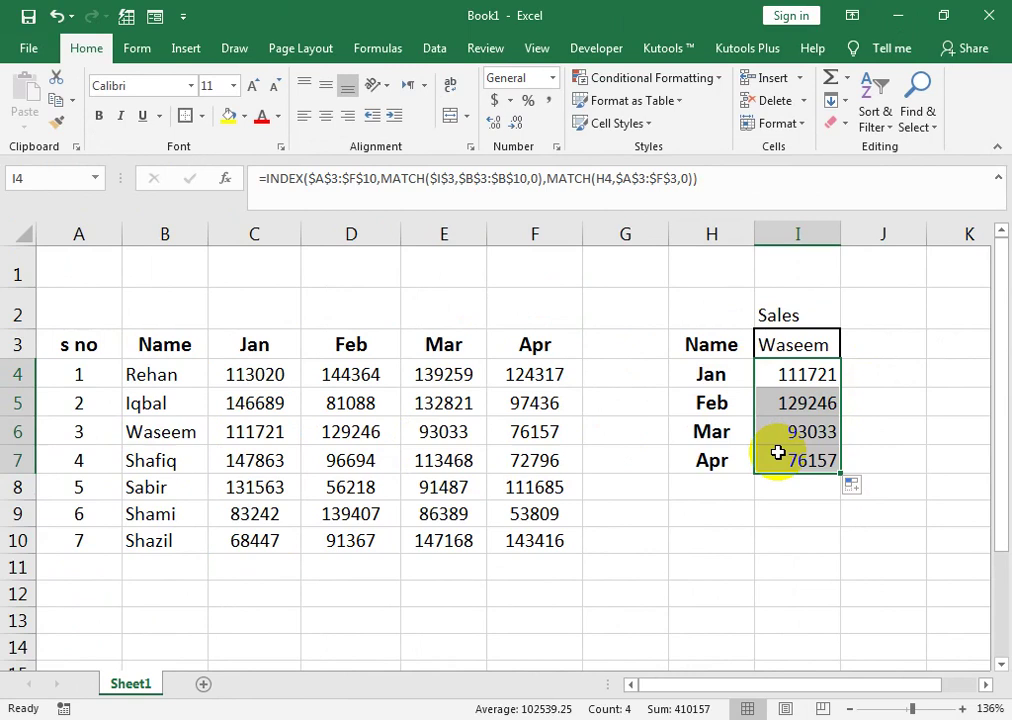
left_click(822, 345)
left_click(851, 349)
left_click(813, 386)
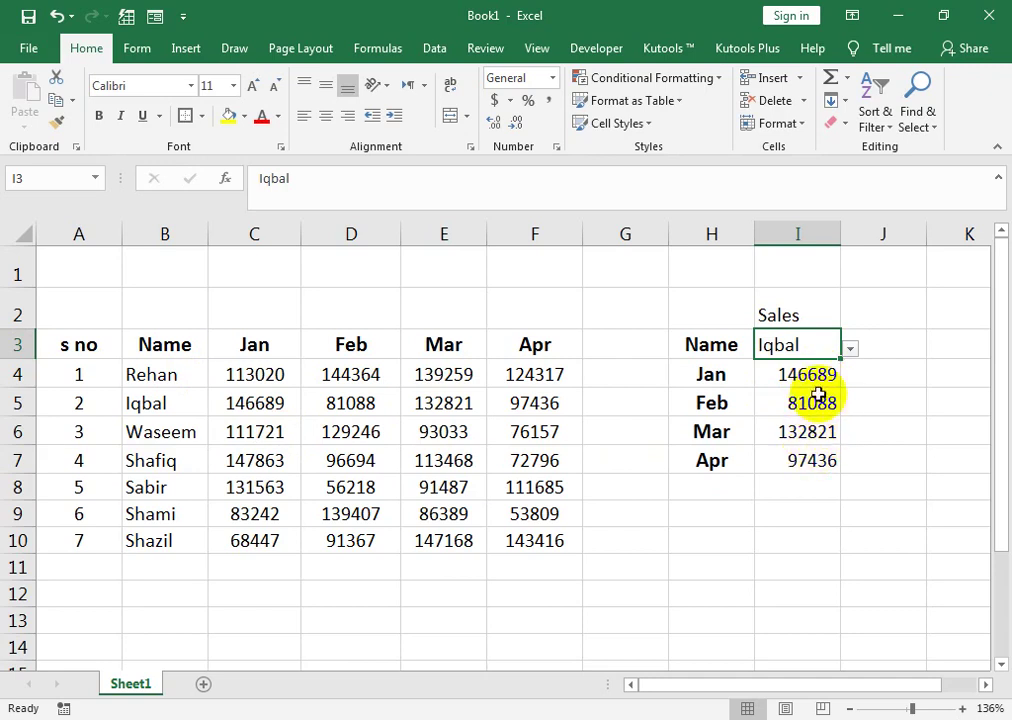
Step: Choose Rehan in I3 and relabel H4 as Mar and H5 as jan
left_click(850, 349)
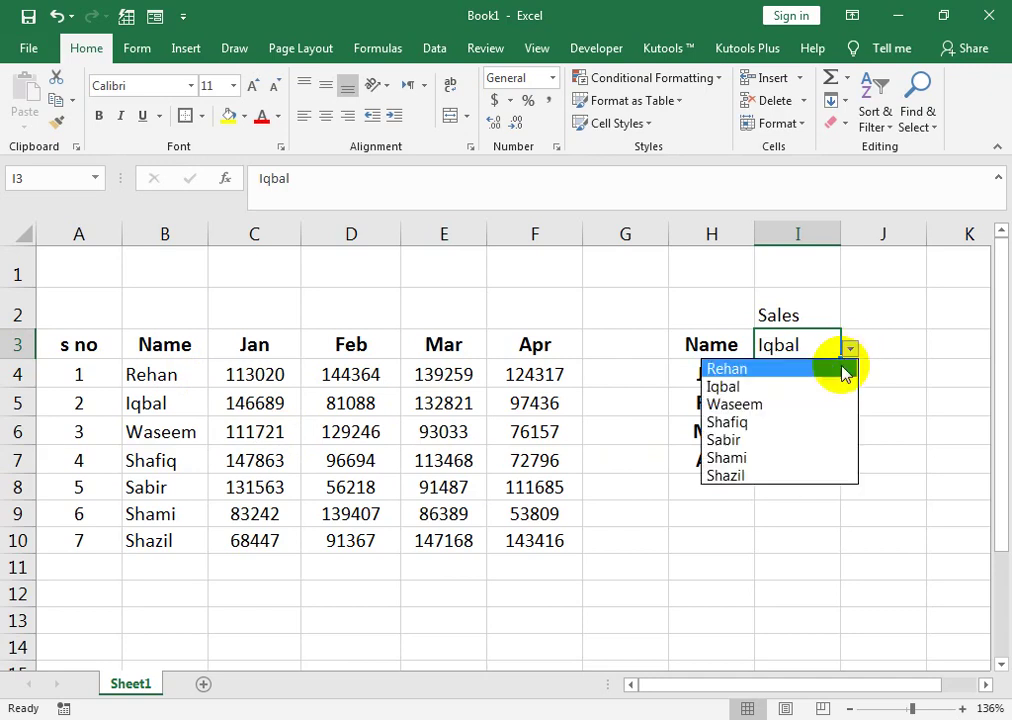
left_click(844, 367)
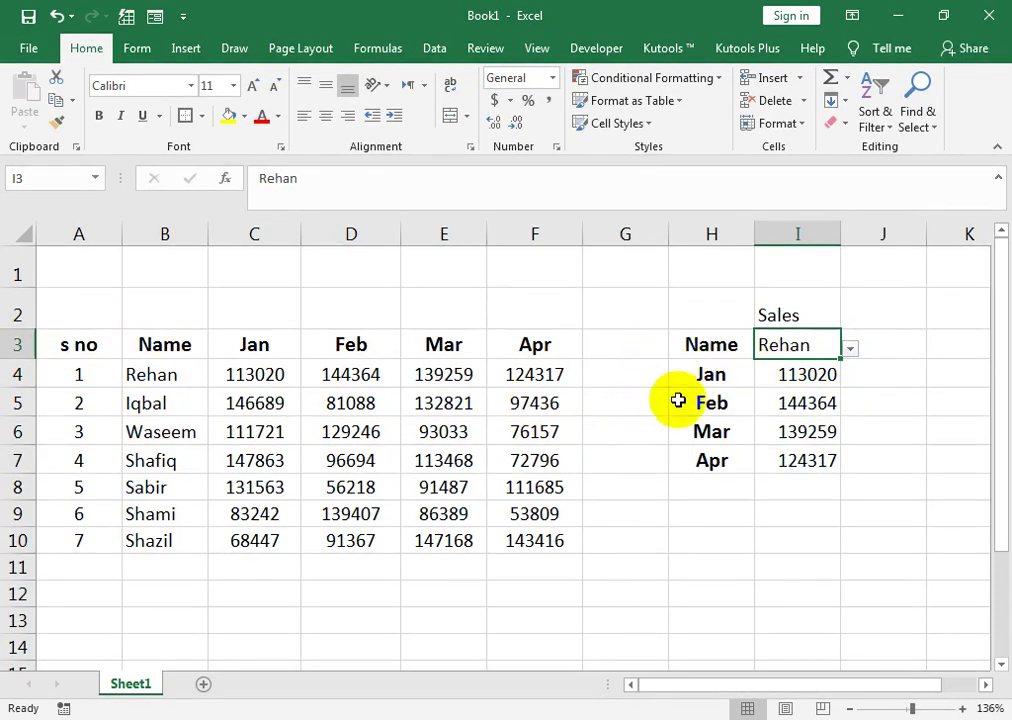
left_click(708, 373)
type("mAR")
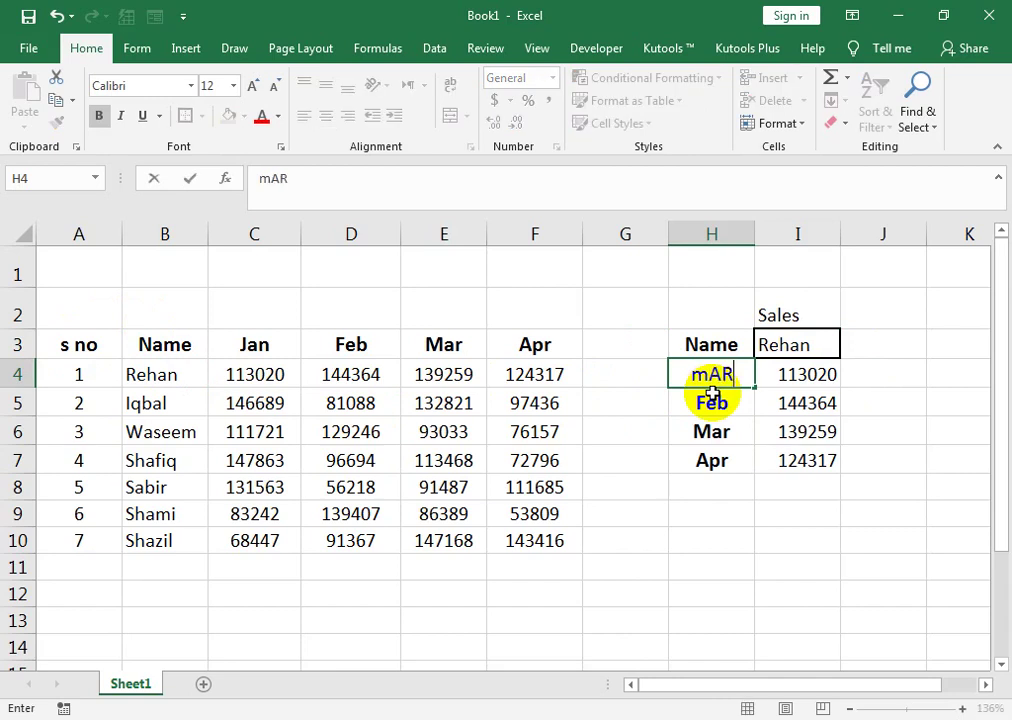
key("Return")
key("Up")
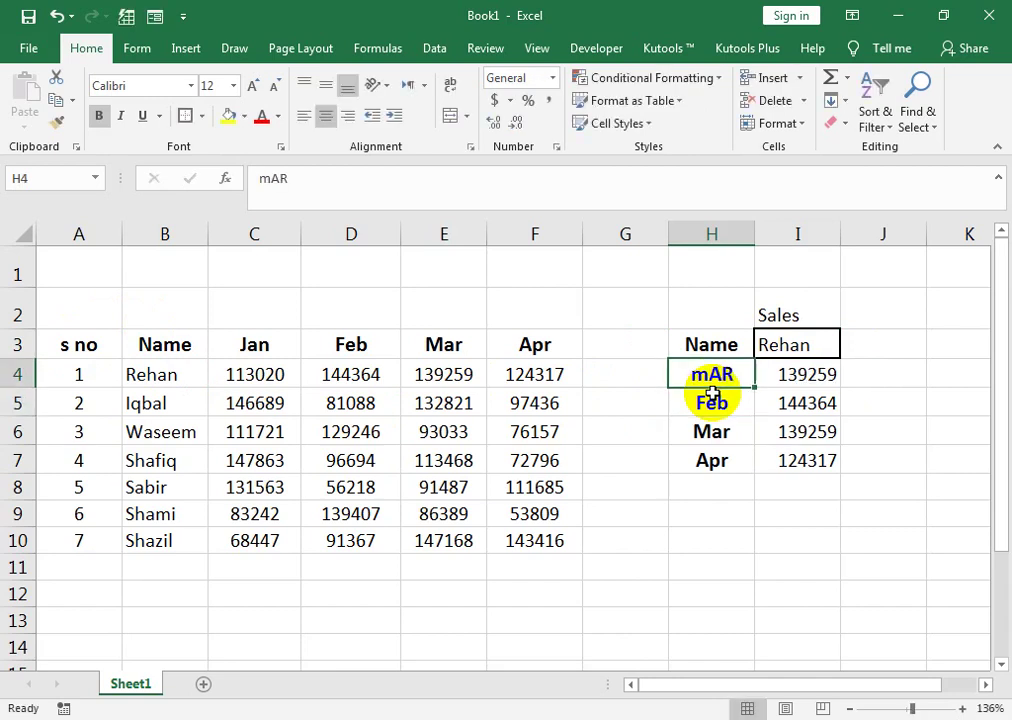
type("am")
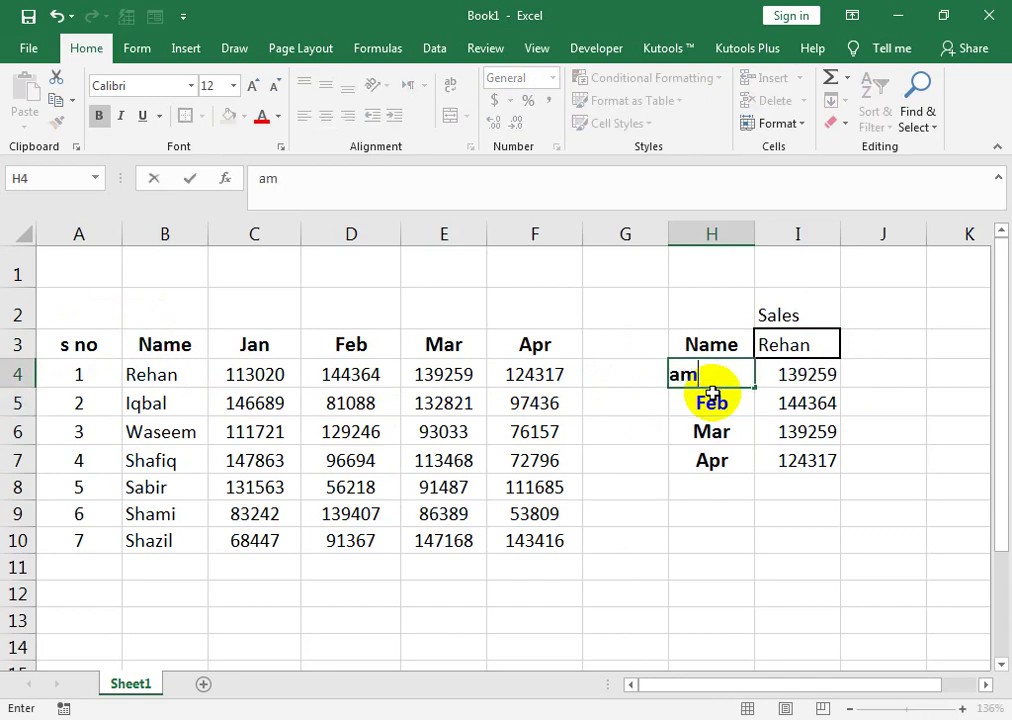
key("Return")
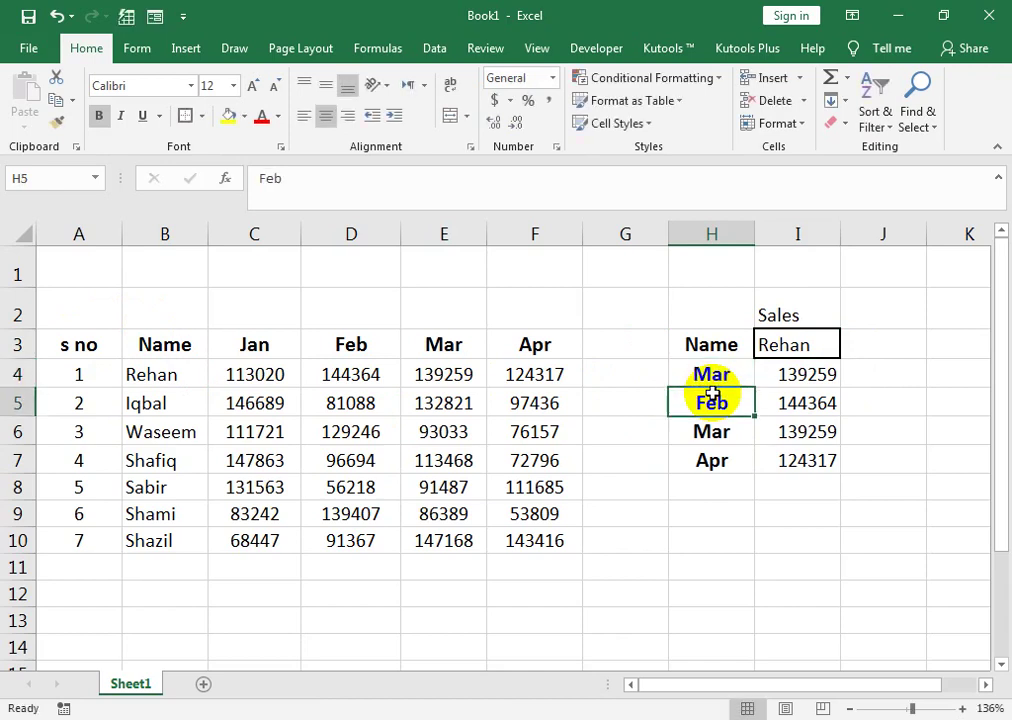
type("jan")
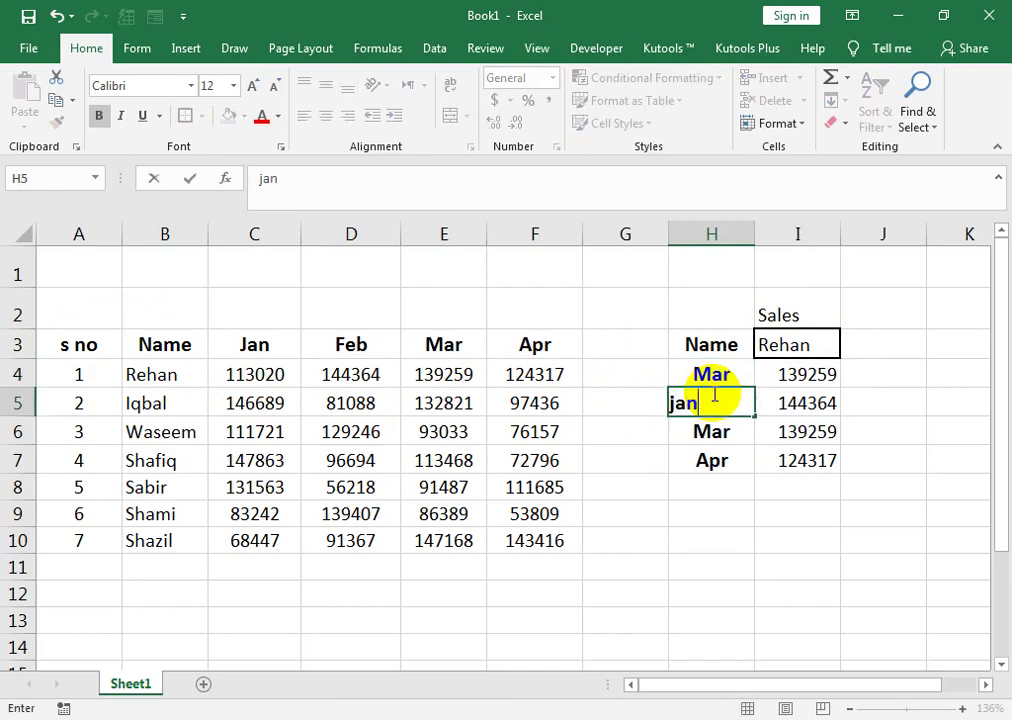
key("Return")
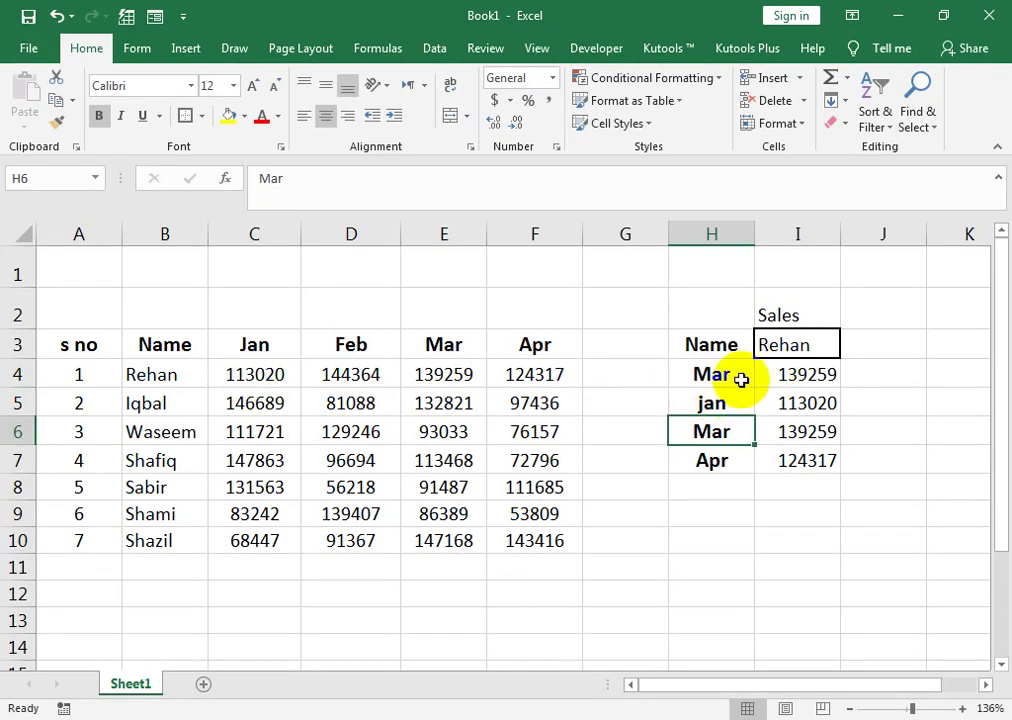
Step: Select the month labels H4:H7 and open, then dismiss, Quick Analysis
left_click_drag(733, 386, 727, 460)
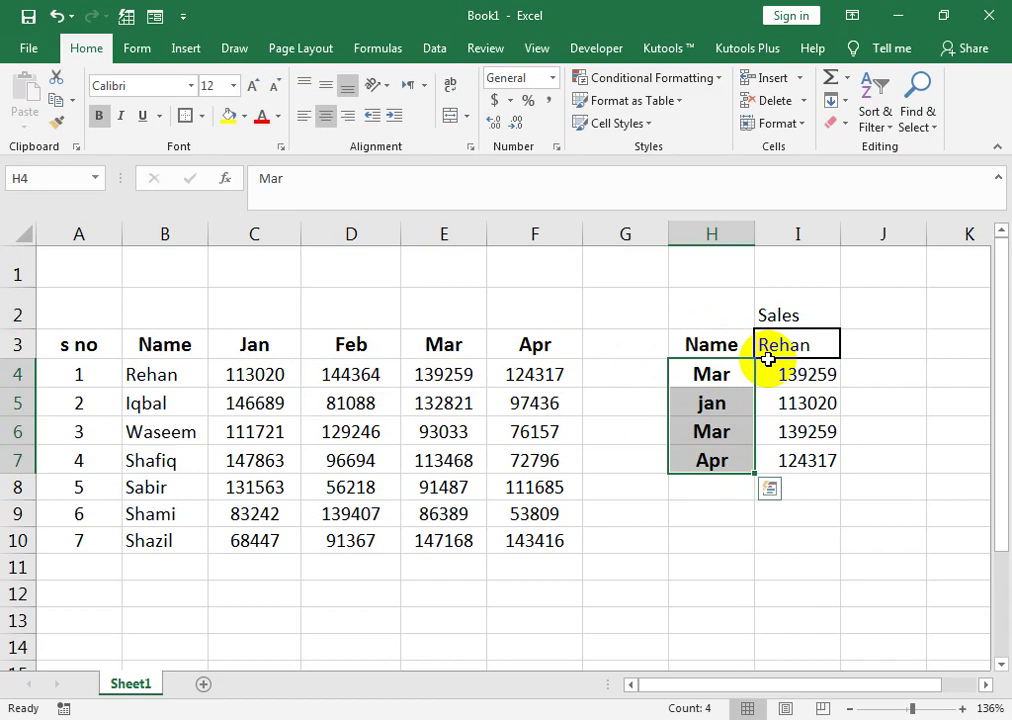
left_click(769, 488)
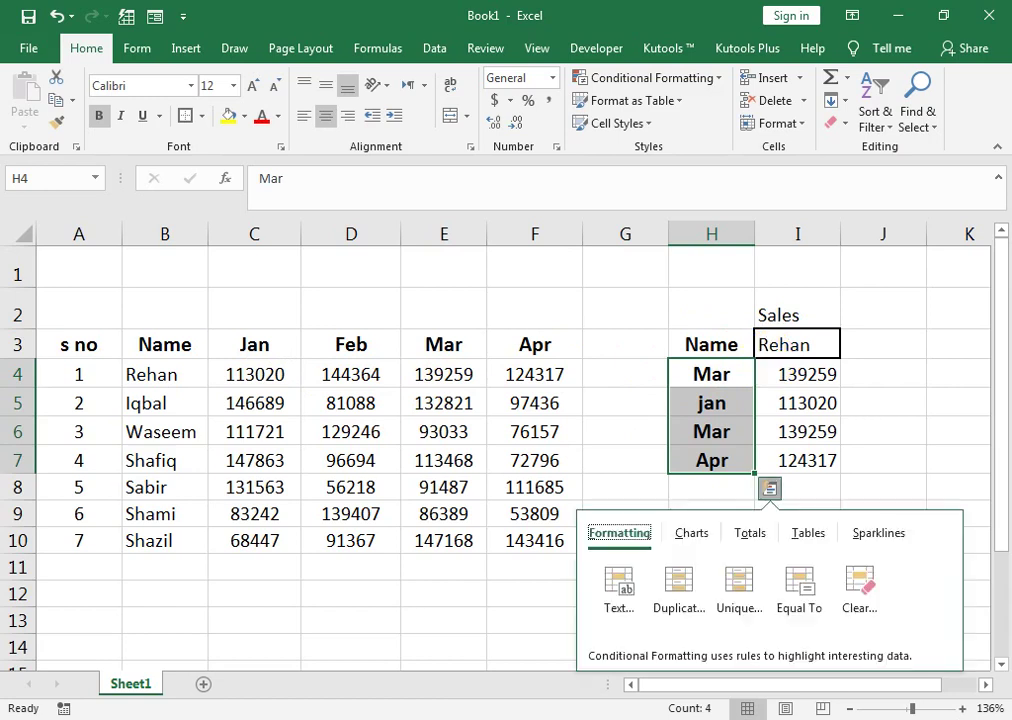
left_click(733, 385)
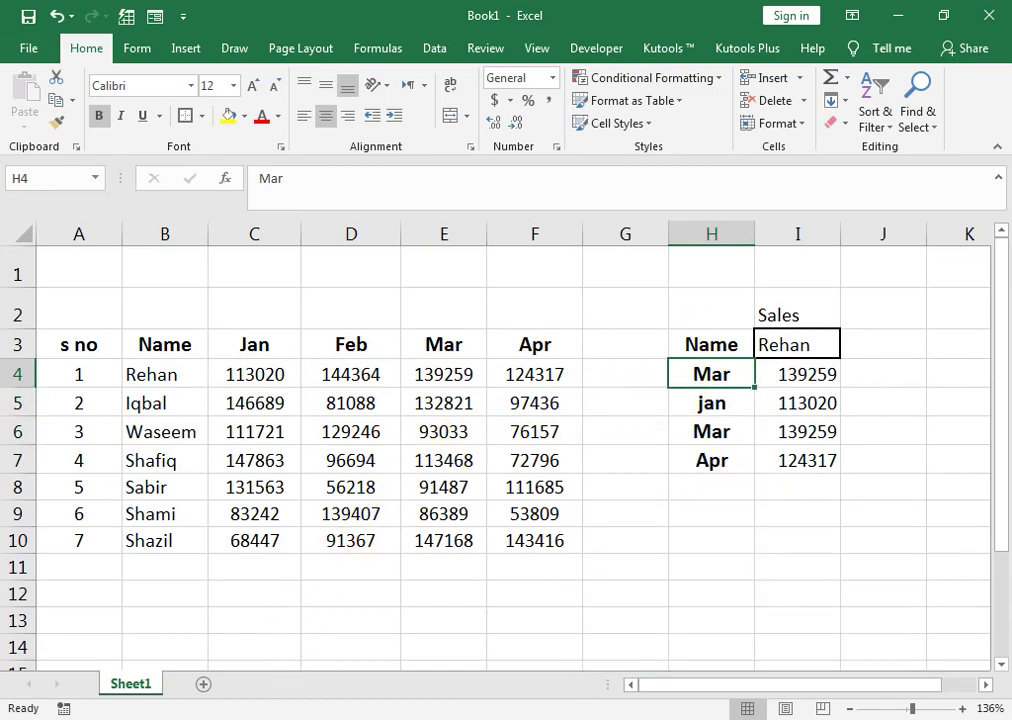
Step: Switch from Excel to the YouTube channel's Videos page in Chrome
mouse_move(280, 715)
left_click(361, 662)
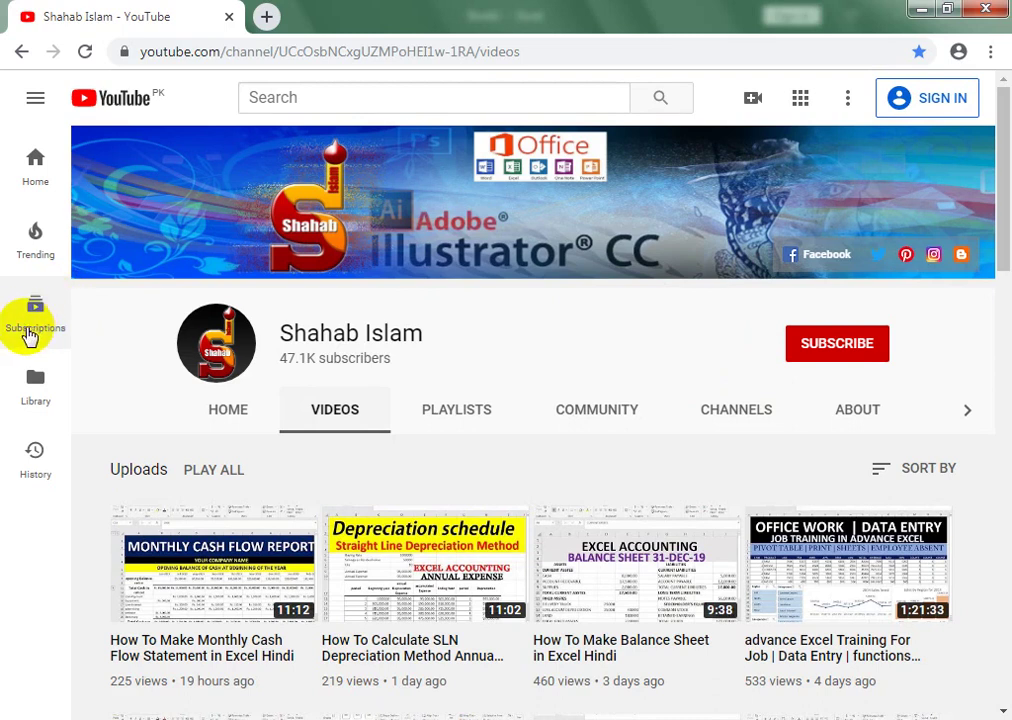